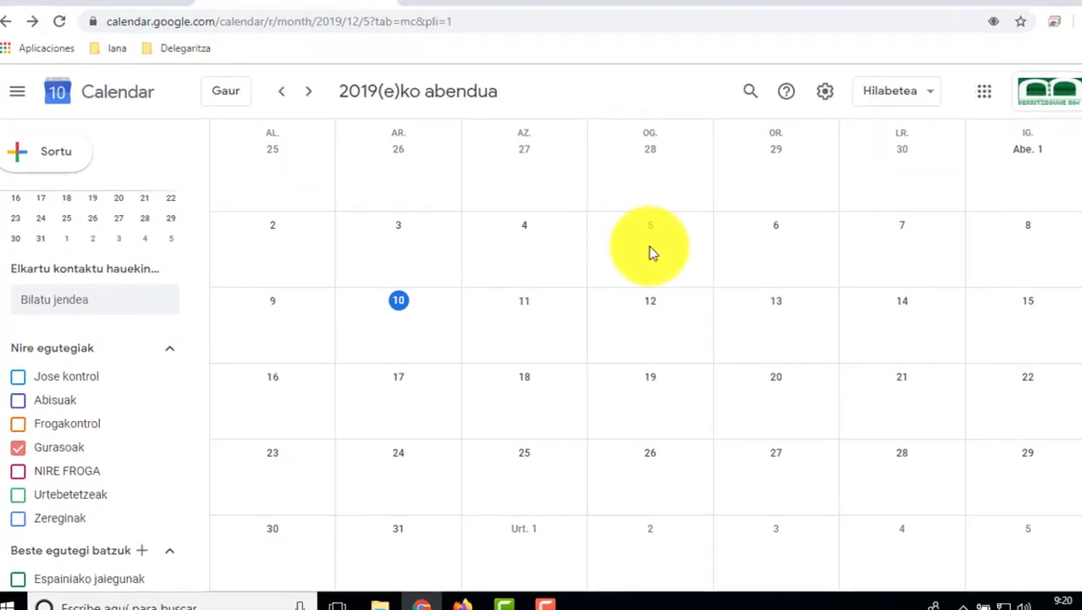
Step: Start a new entry on 5 December and make it 'Hitzorduaren tarteak' appointment slots
click(624, 256)
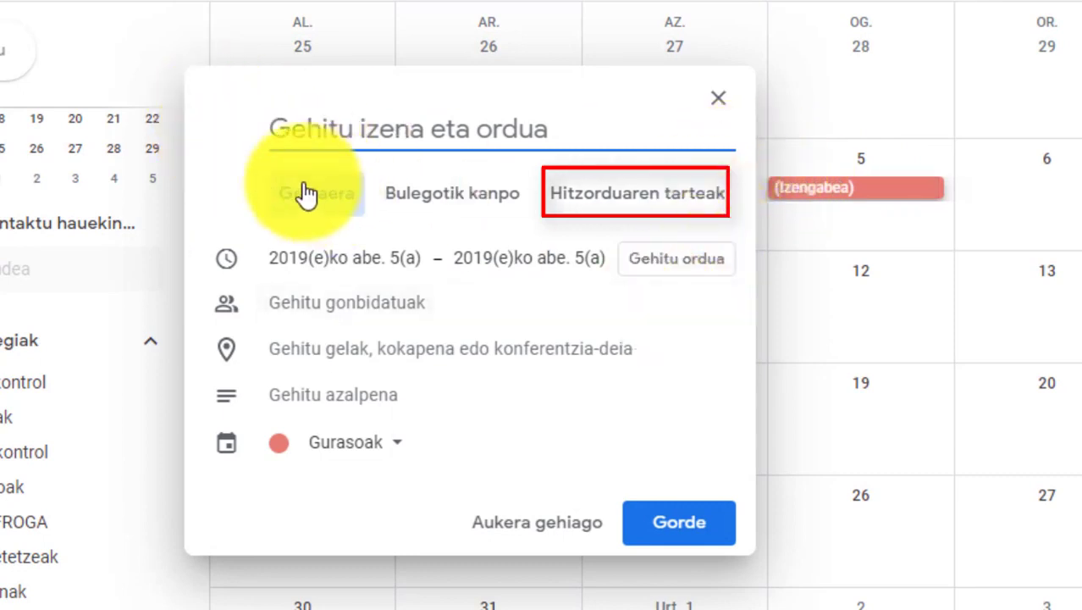
click(634, 196)
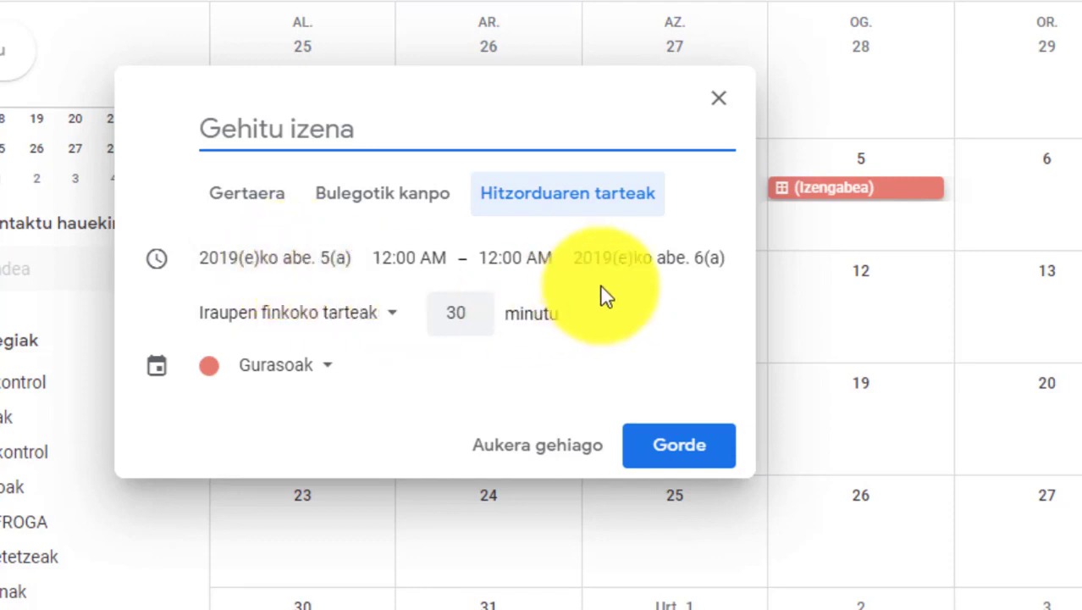
Step: Make the slots end on 5 December and set their start time to 1:00 PM
click(641, 256)
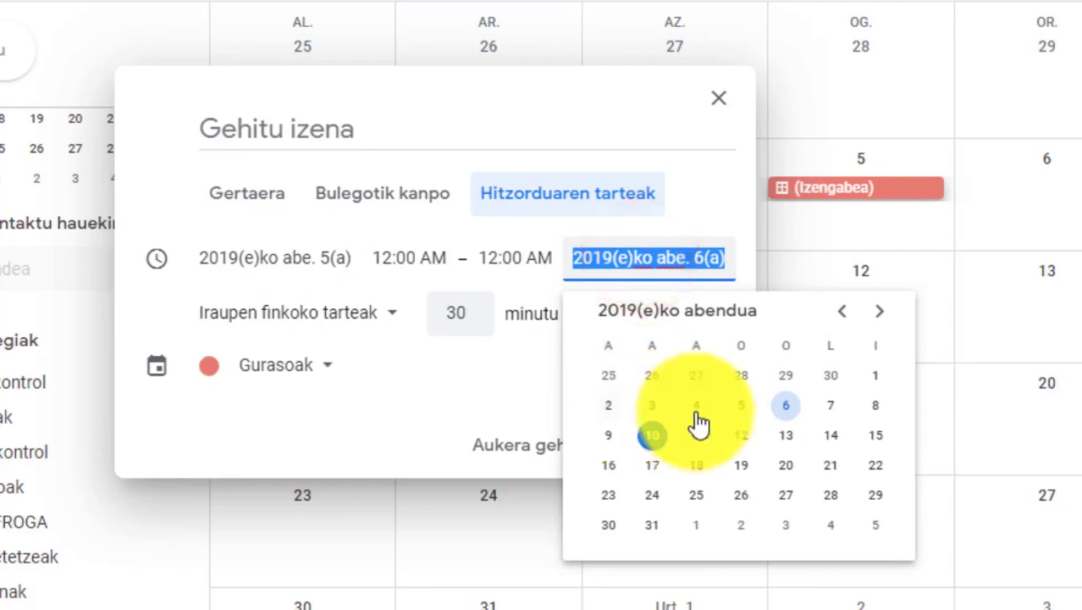
click(741, 409)
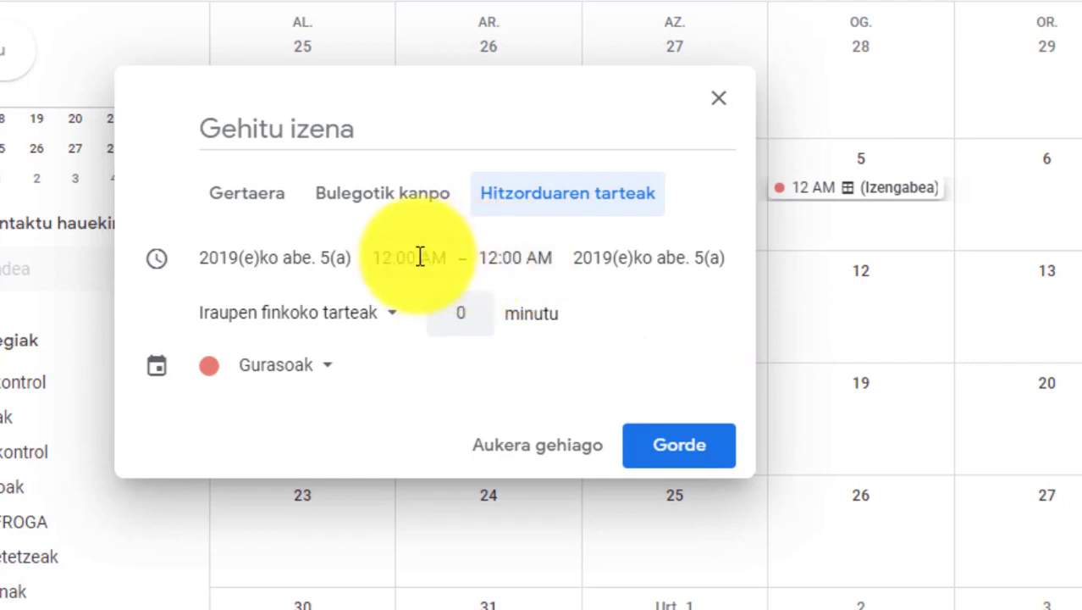
click(419, 256)
scroll(428, 389, down, 5)
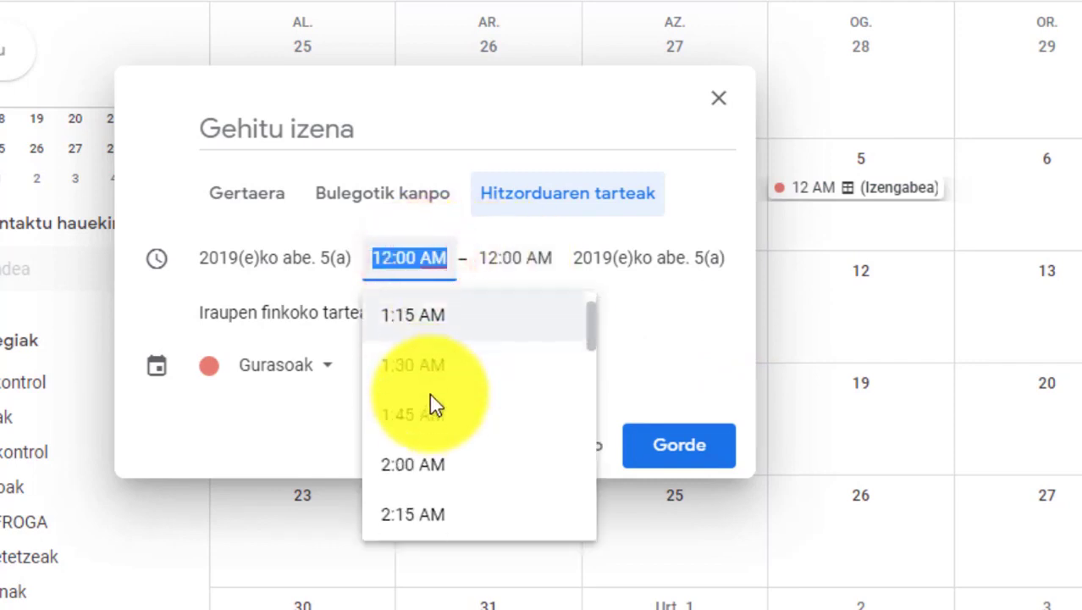
scroll(429, 393, down, 3)
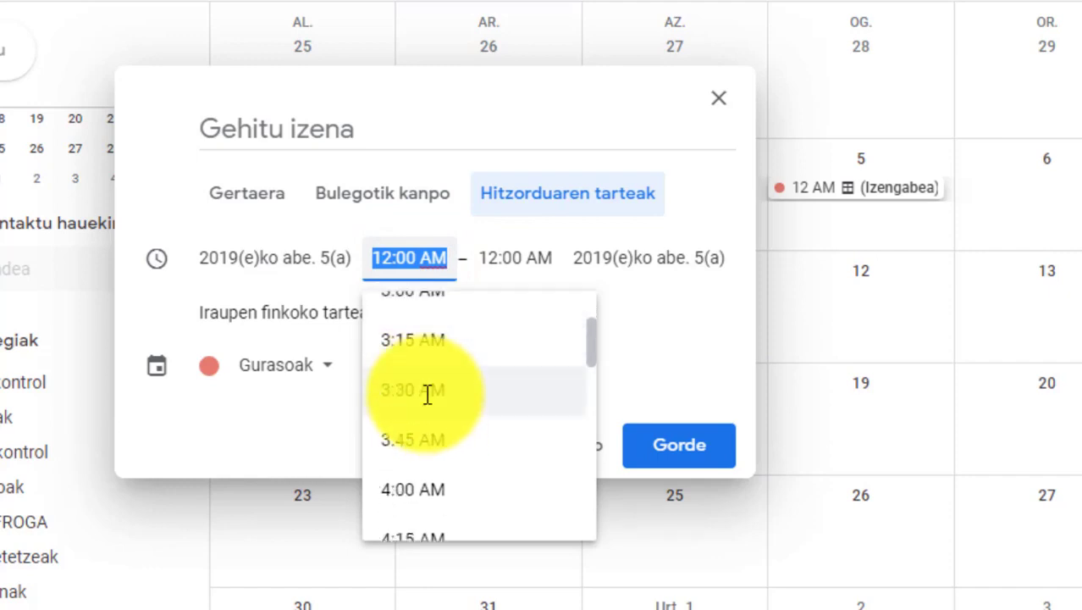
scroll(428, 393, down, 10)
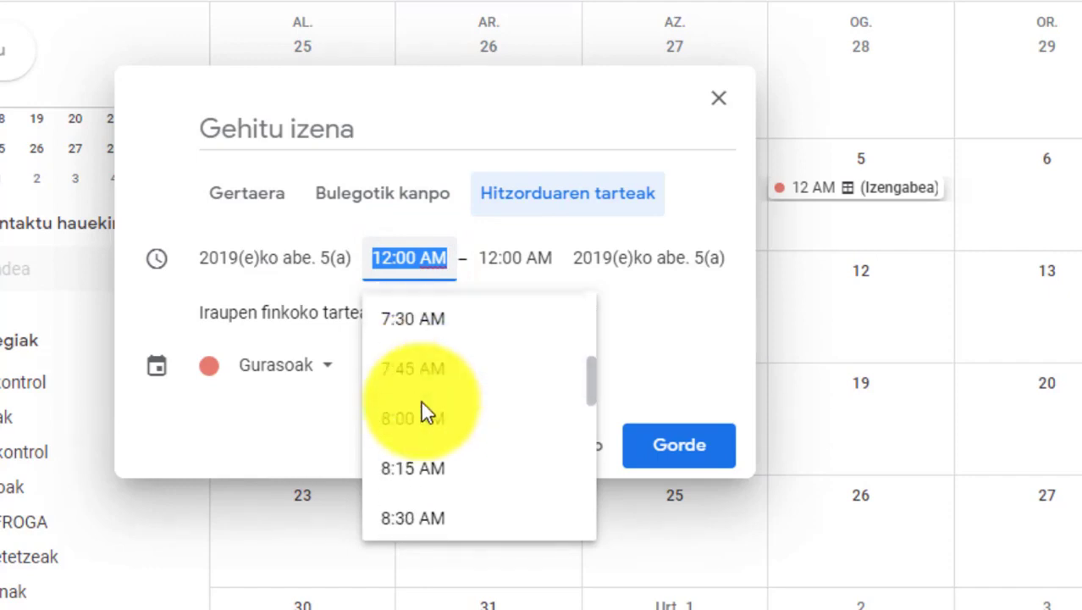
scroll(421, 402, down, 7)
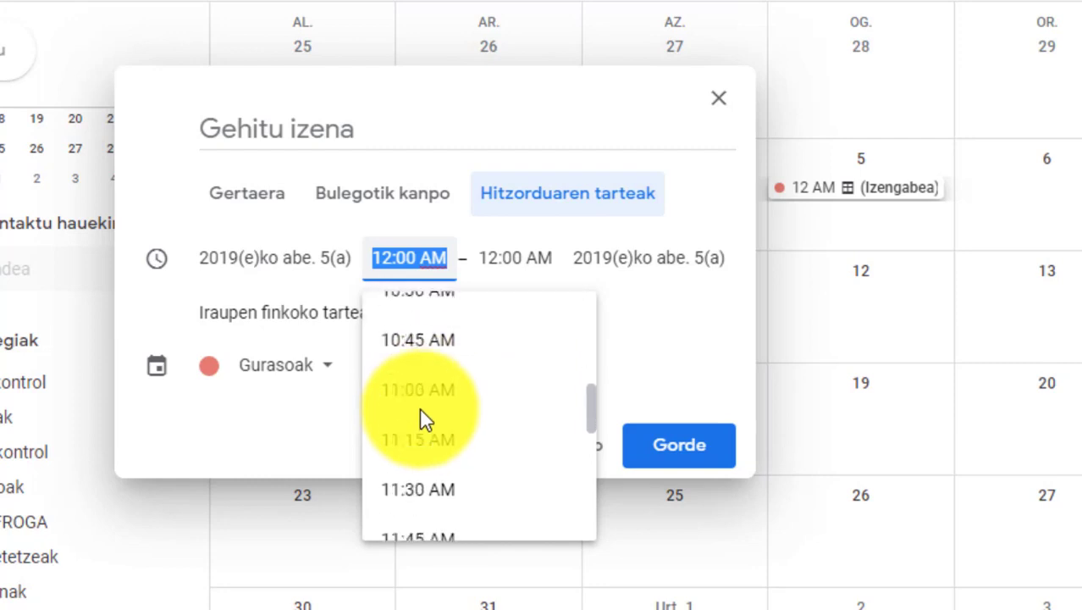
scroll(424, 417, down, 8)
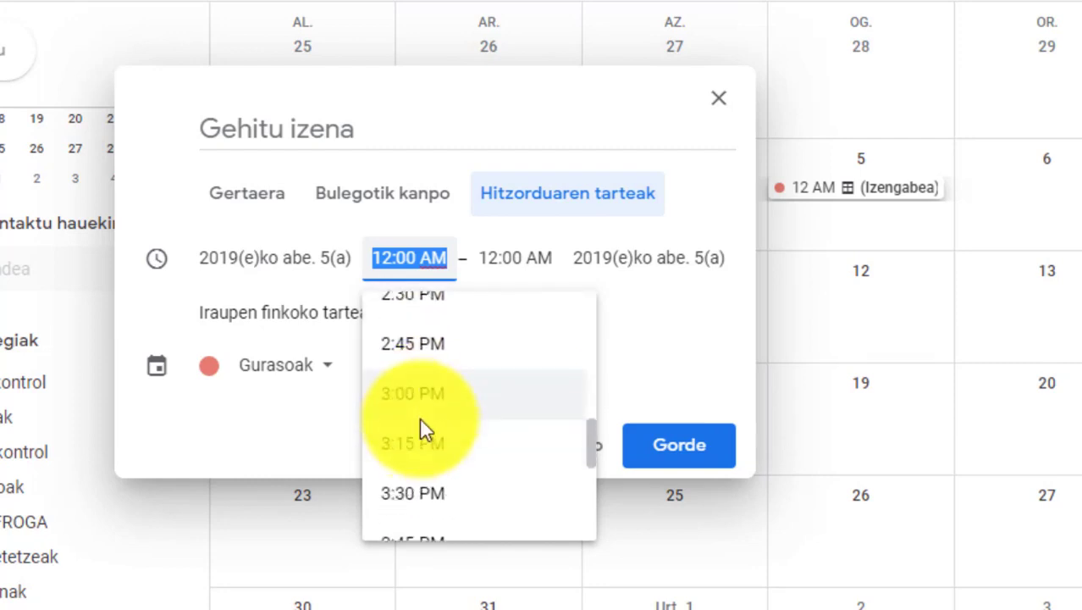
scroll(421, 419, down, 2)
scroll(421, 417, up, 7)
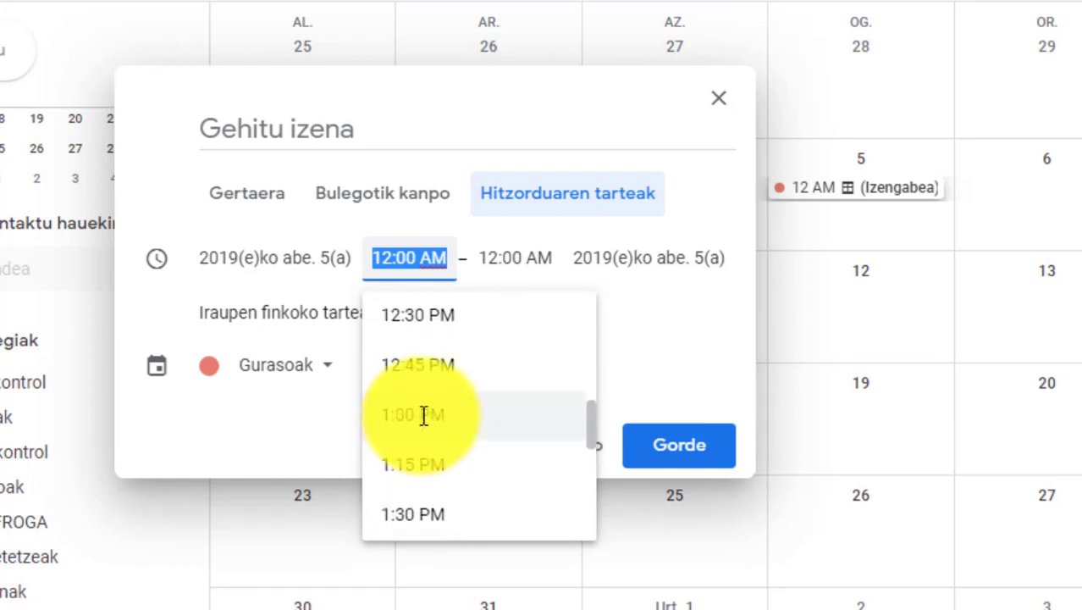
scroll(423, 415, up, 2)
scroll(420, 413, down, 2)
click(416, 412)
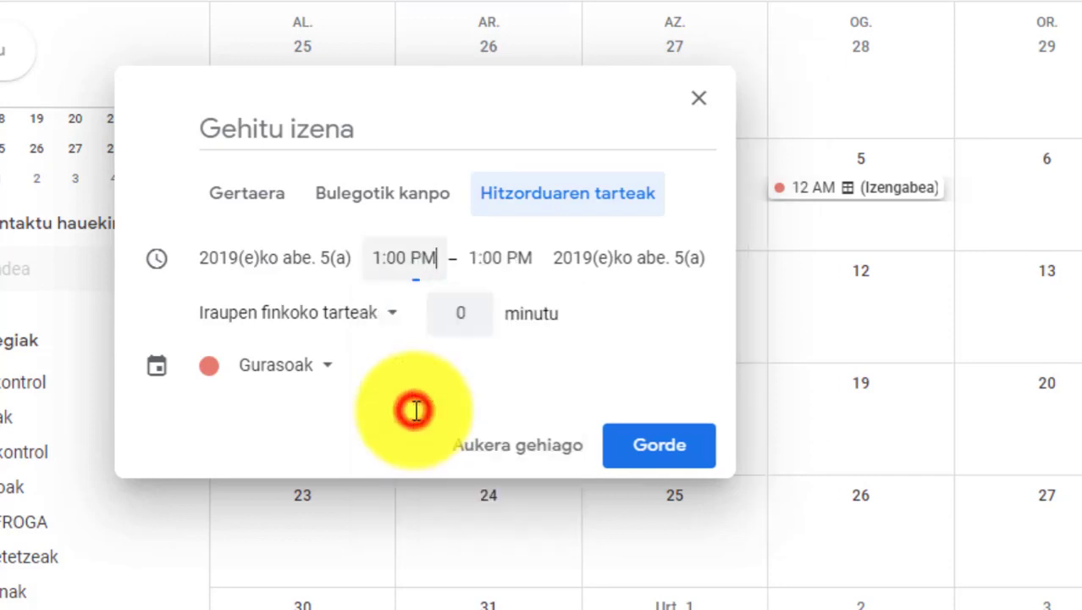
Step: Set the slots' end time to 2:00 PM, a 1-hour block from 1:00 PM
click(526, 259)
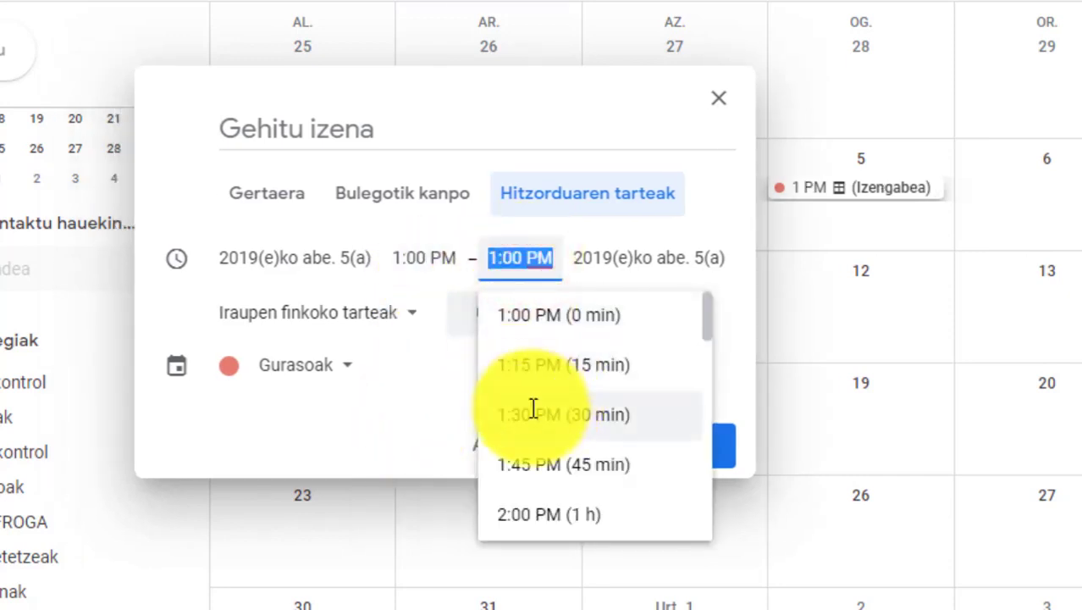
click(536, 510)
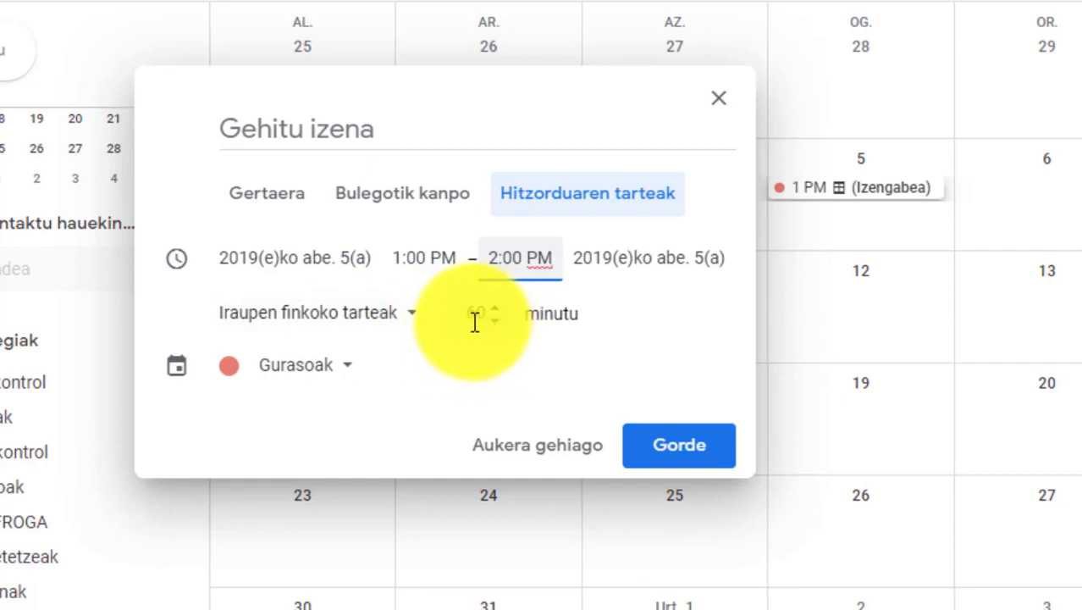
Step: Keep fixed-duration slots, change slot length from 60 to 30 minutes, and keep the Gurasoak calendar
click(411, 323)
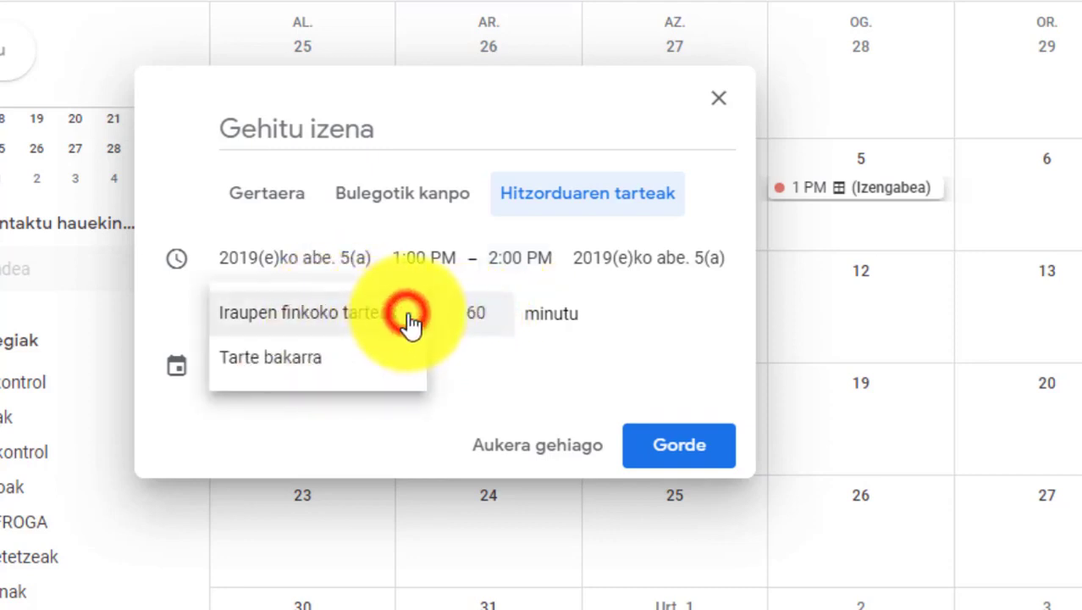
click(339, 320)
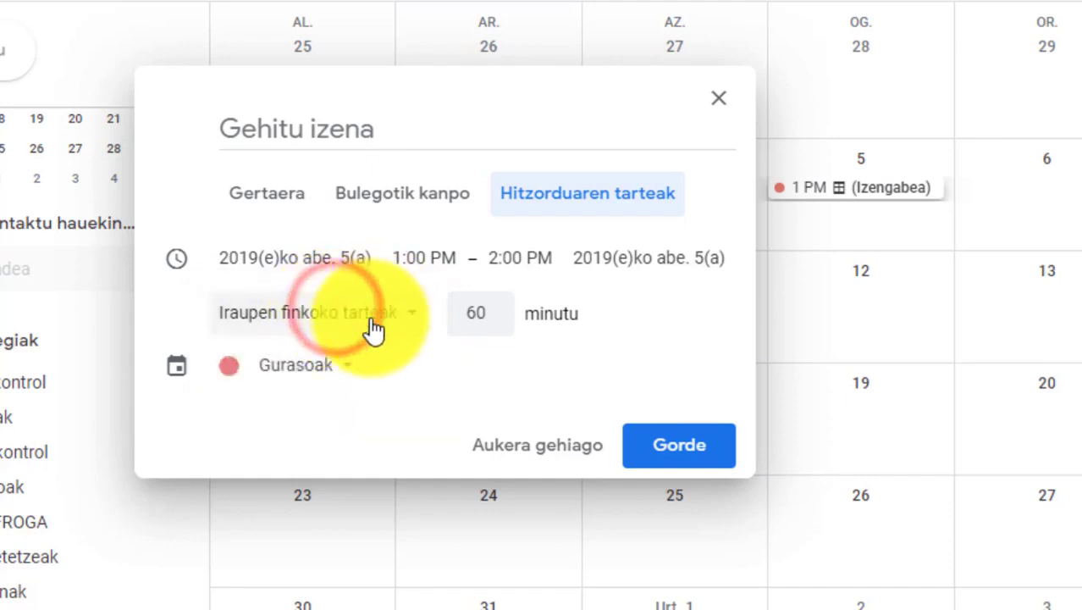
double_click(484, 314)
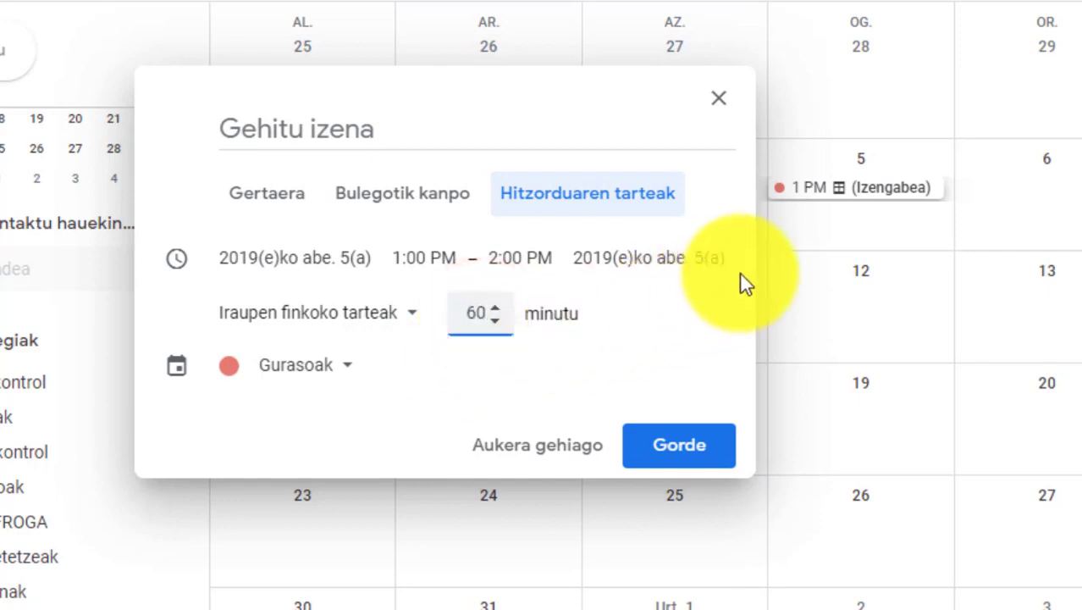
key(BackSpace)
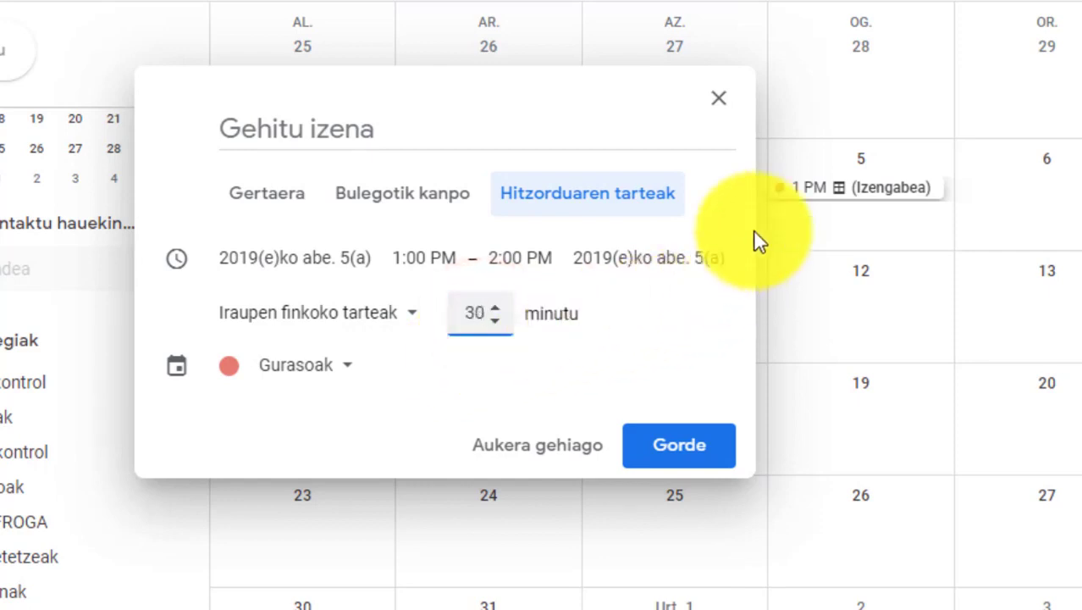
click(348, 365)
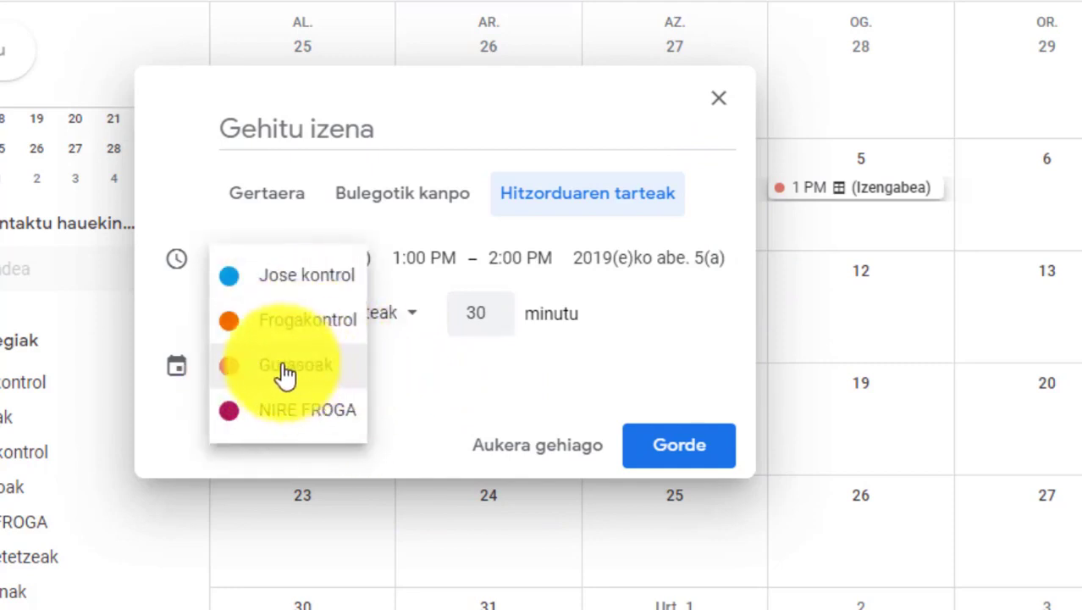
click(288, 371)
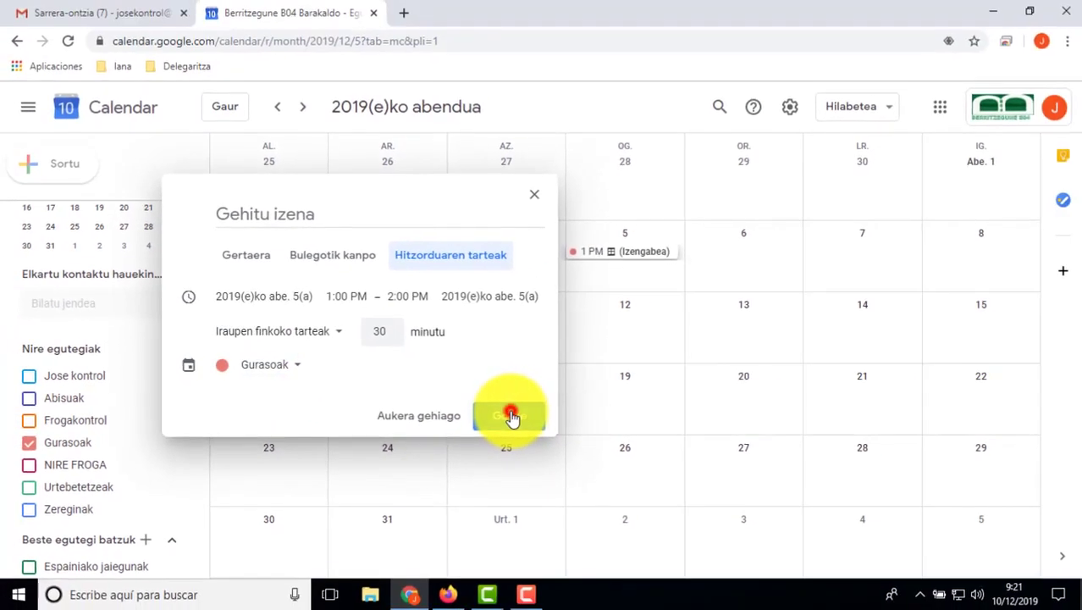
Step: Save the 1:00–2:00 PM slots and reopen the 5 December entry in its full editor
click(685, 448)
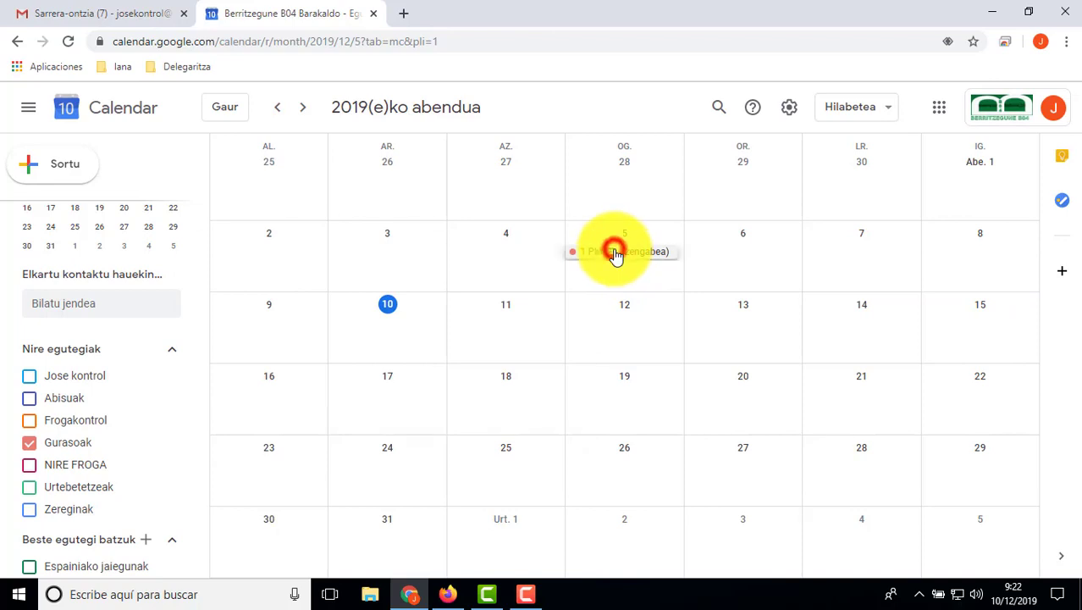
click(615, 252)
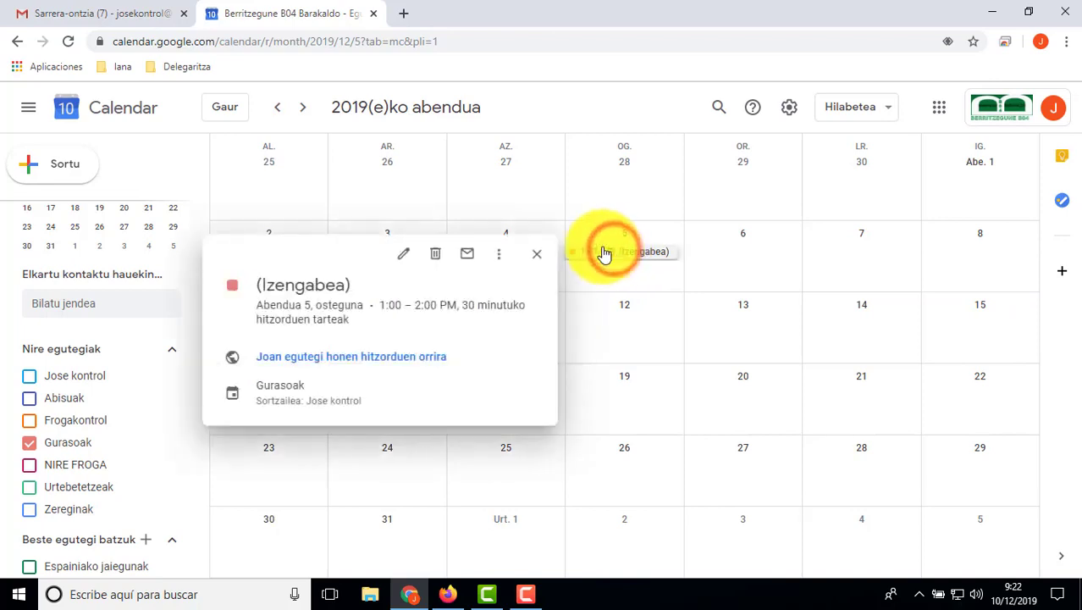
click(406, 258)
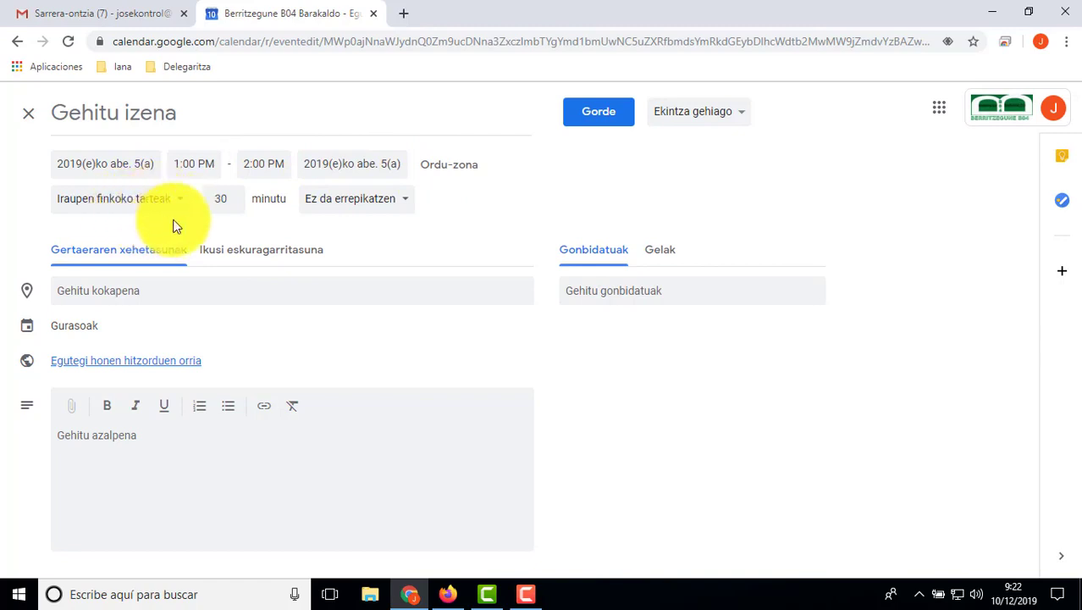
Step: Set the appointment slots to repeat weekly on Thursdays and save them
click(405, 204)
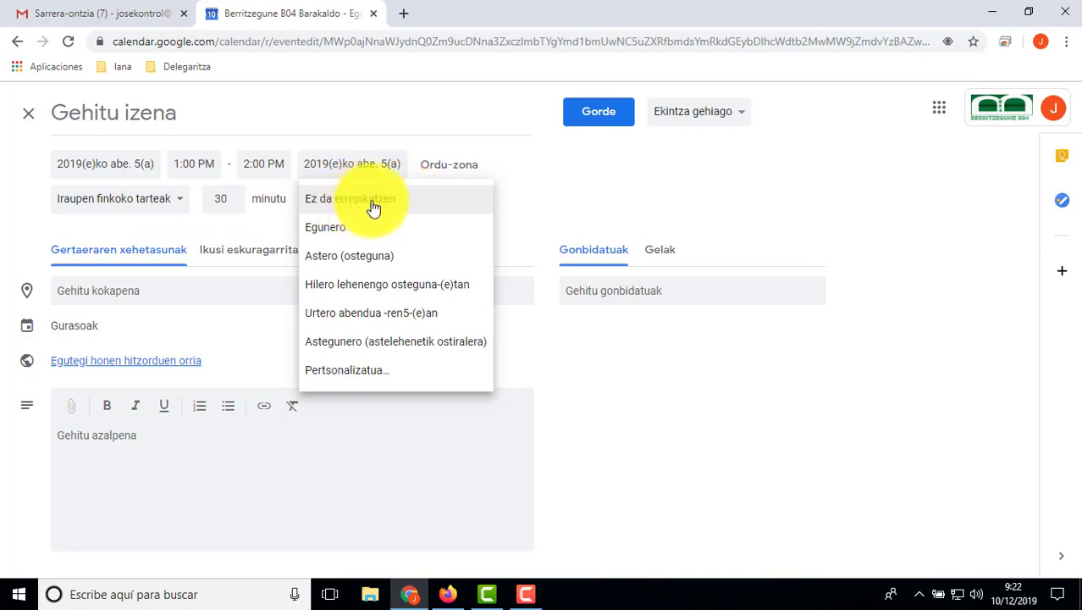
click(359, 263)
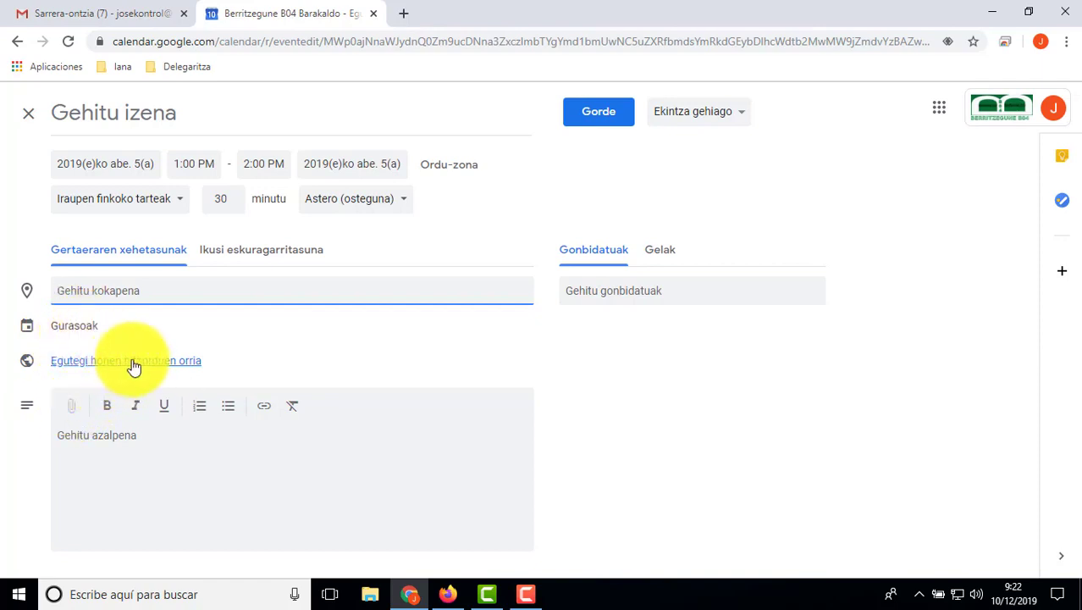
click(582, 126)
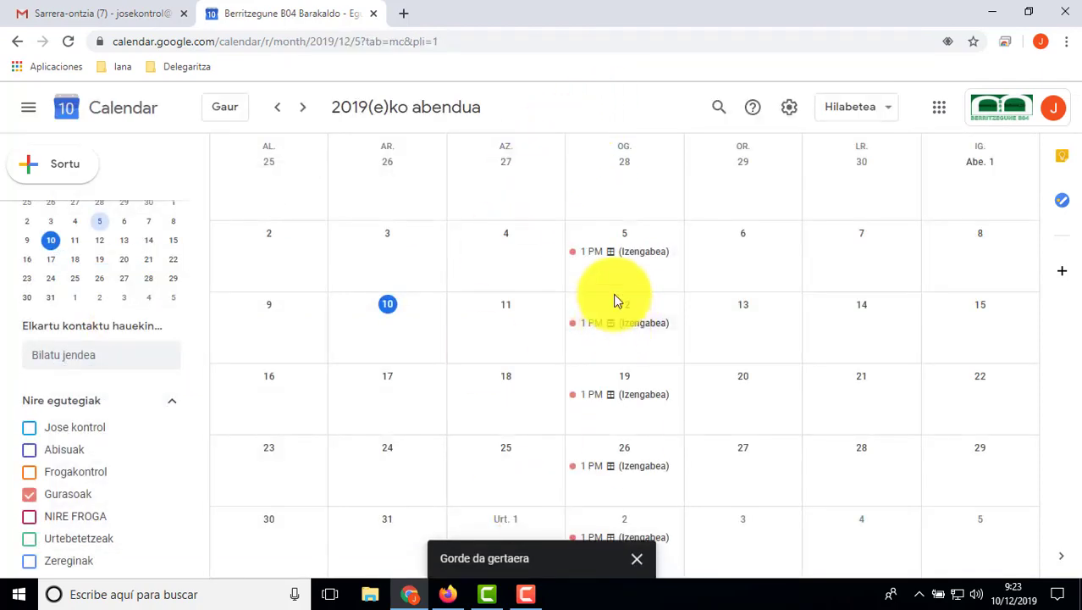
Step: Discard the accidental 2 January event, check January, then open the 5 December slot details
click(636, 559)
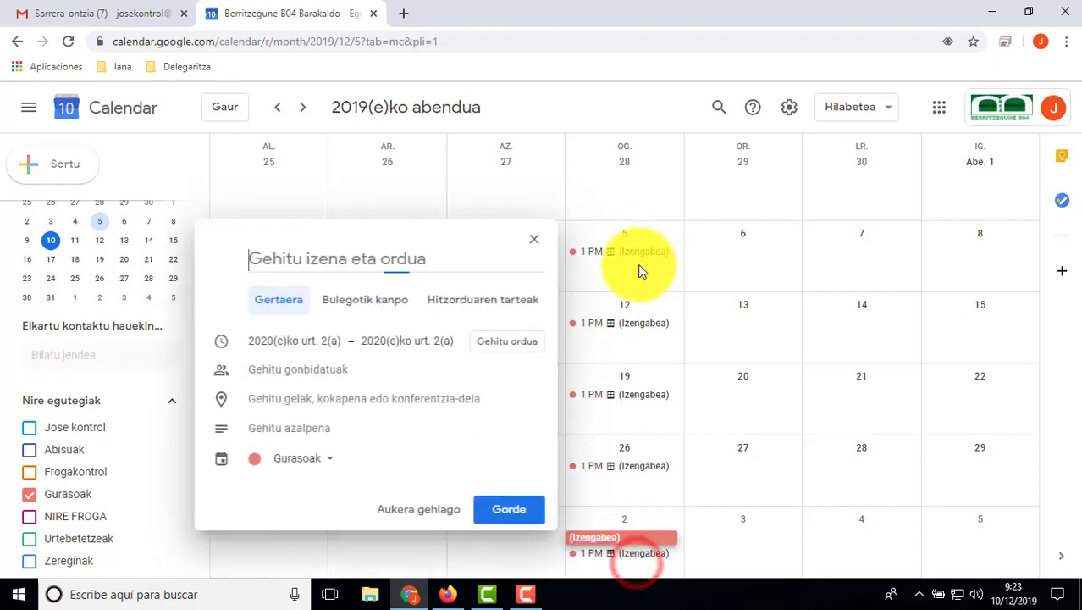
click(534, 239)
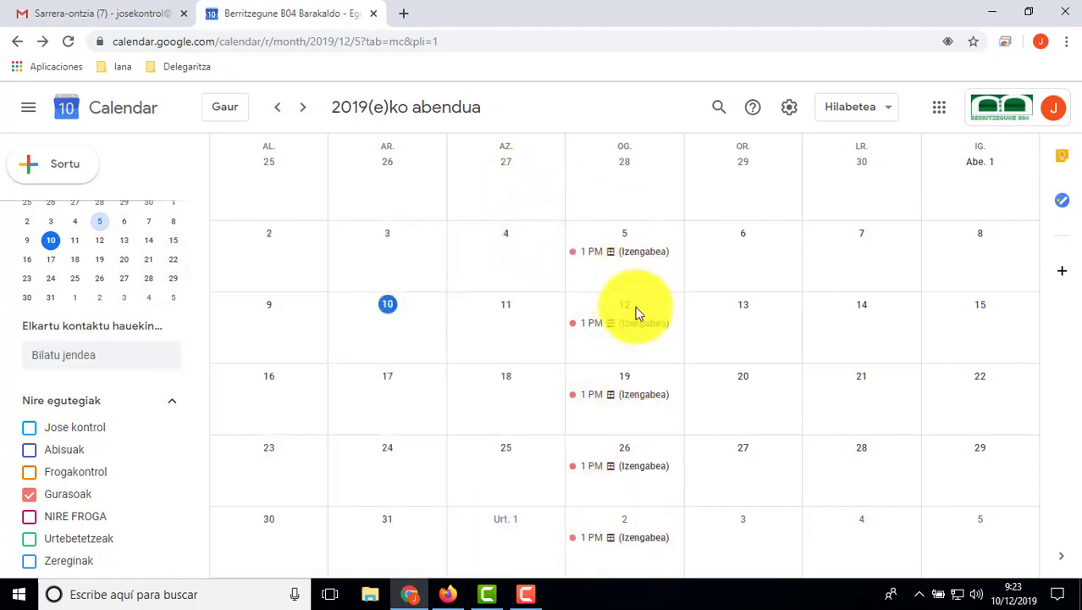
click(305, 108)
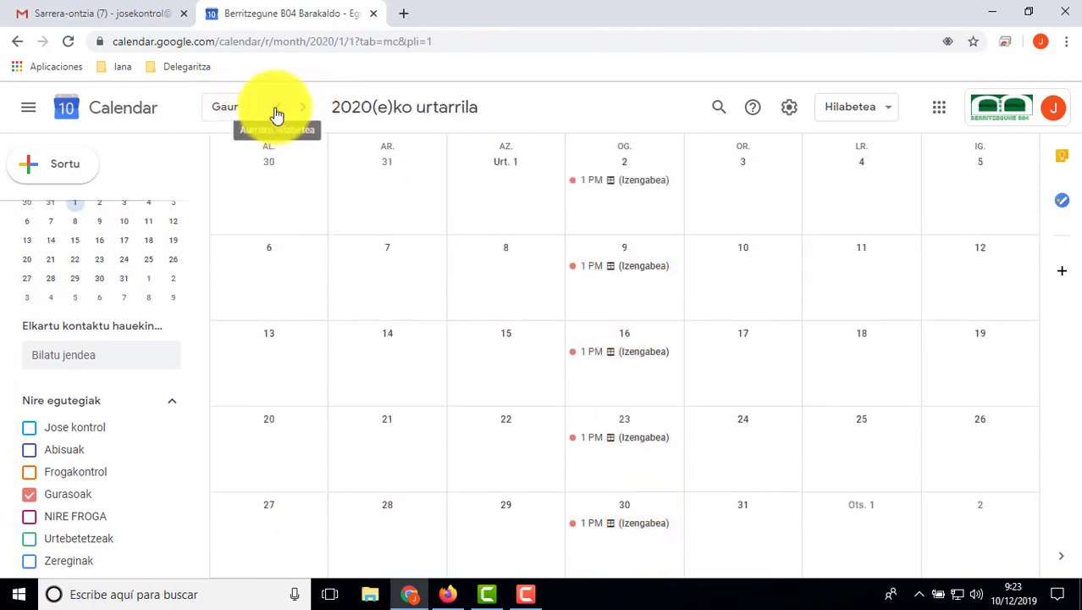
click(276, 113)
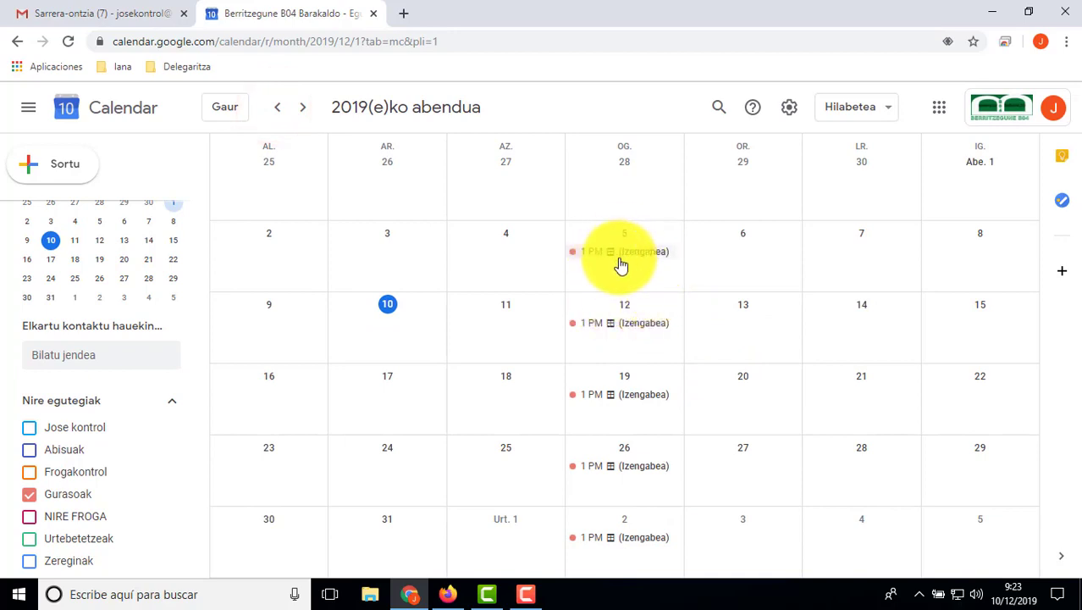
click(615, 254)
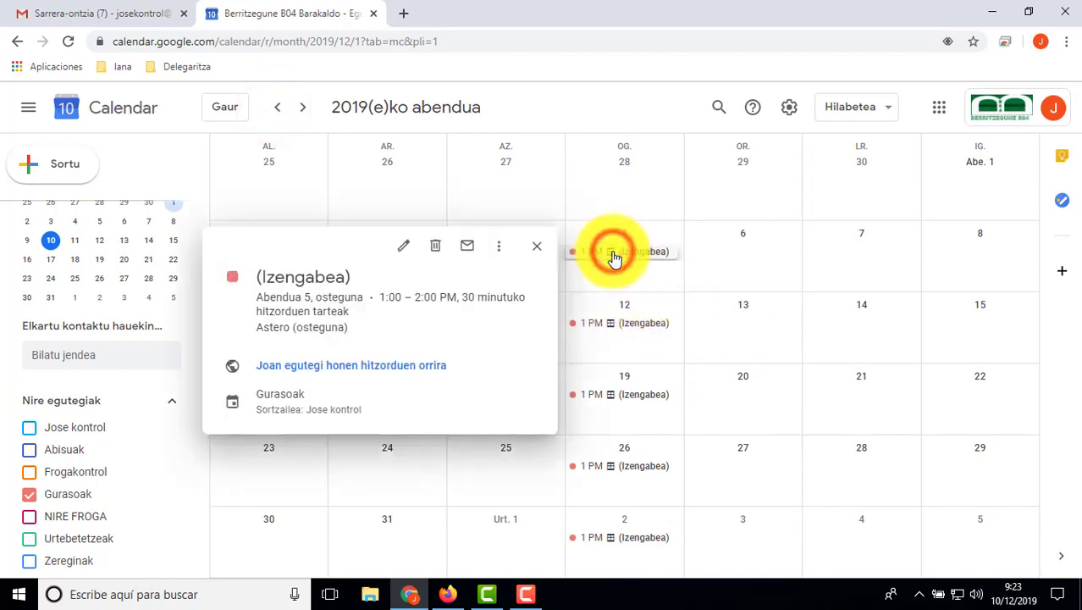
Step: Open the slots' public booking page and dismiss the page translation offer
click(327, 370)
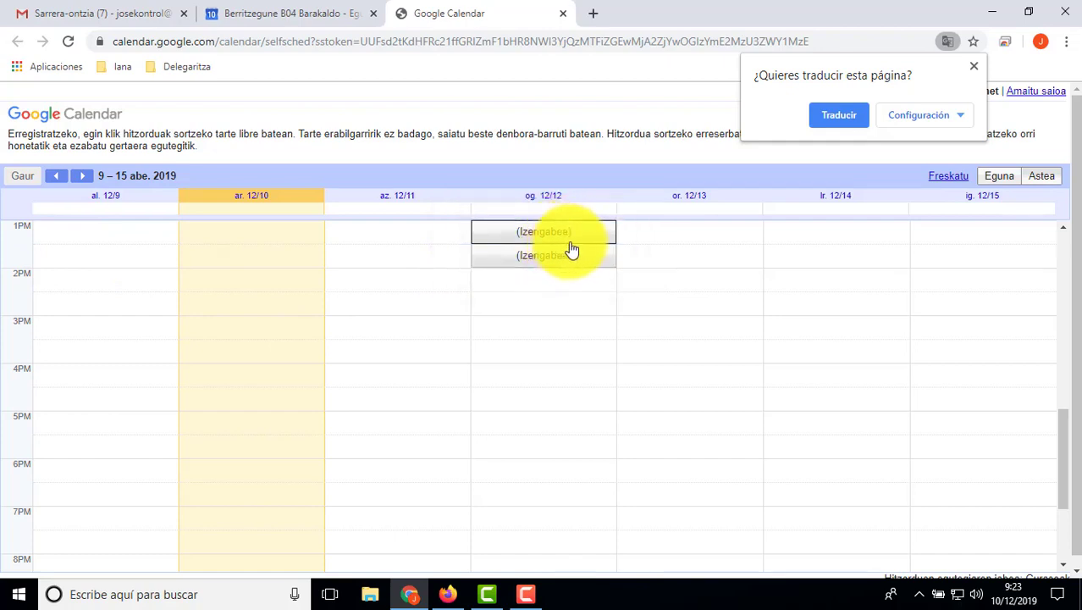
click(975, 71)
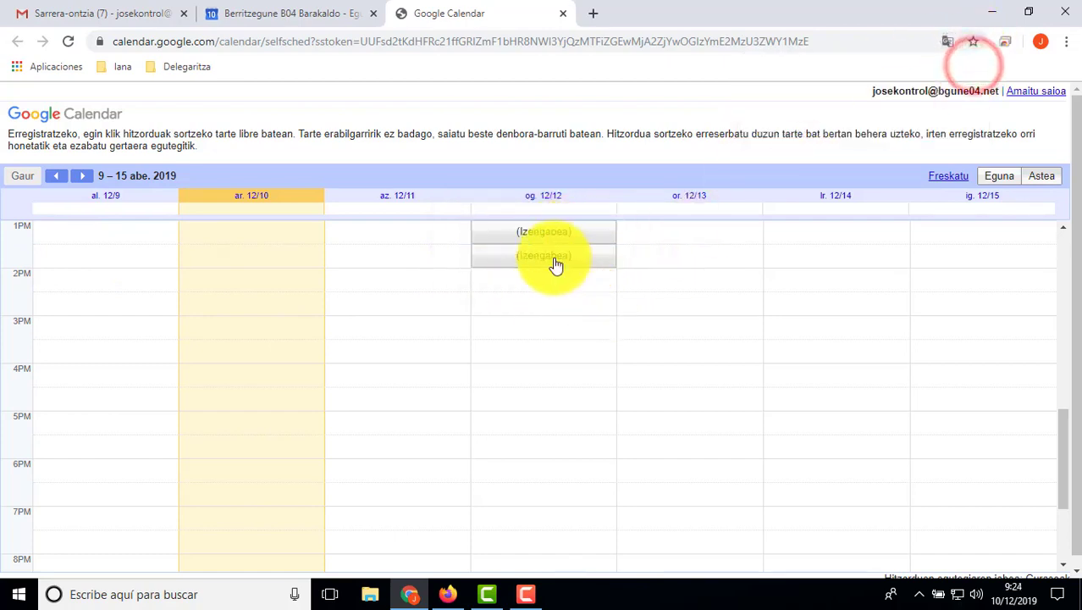
Step: Copy the booking page's URL, then return to the calendar tab and close the event details
click(327, 44)
key(ctrl+c)
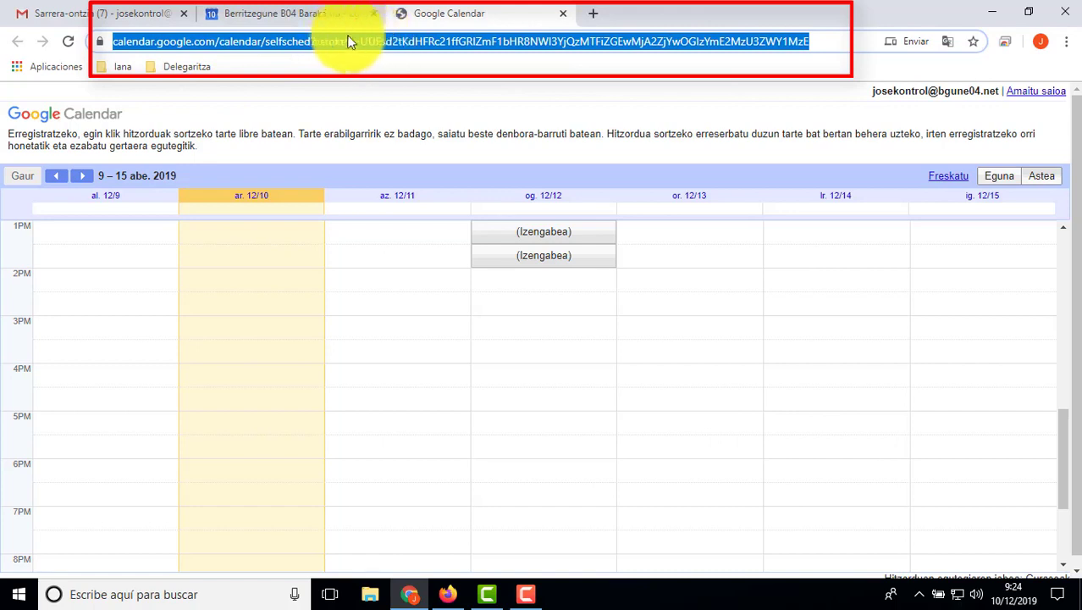
right_click(361, 44)
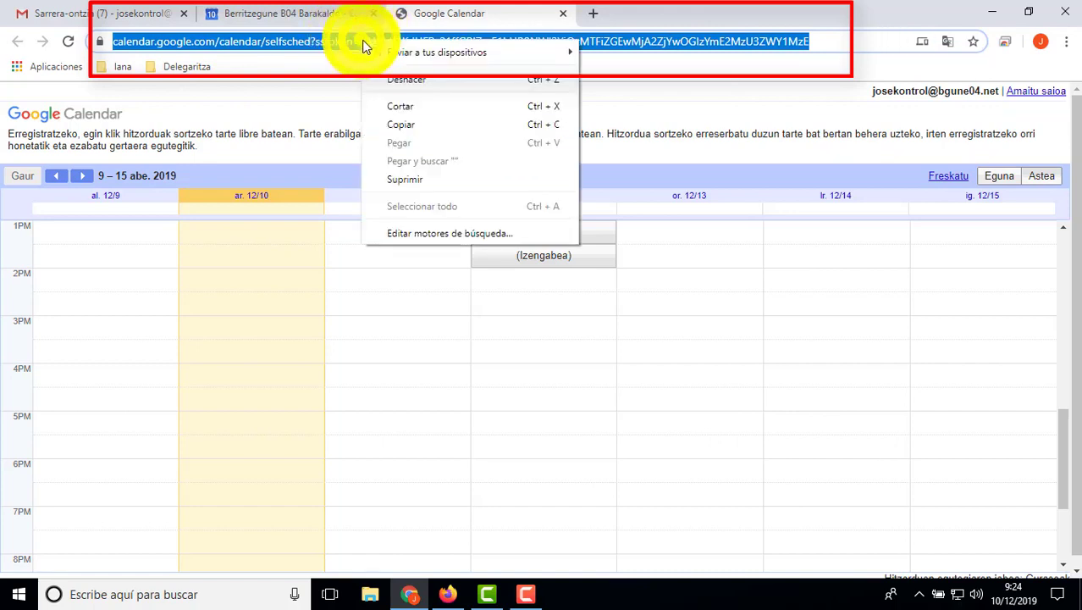
click(404, 123)
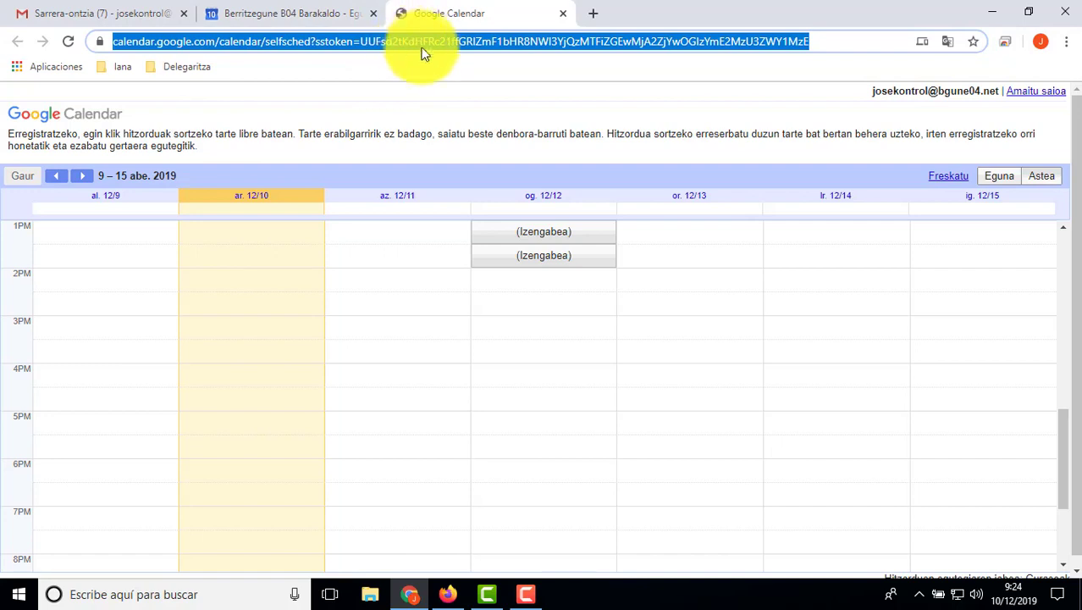
click(297, 17)
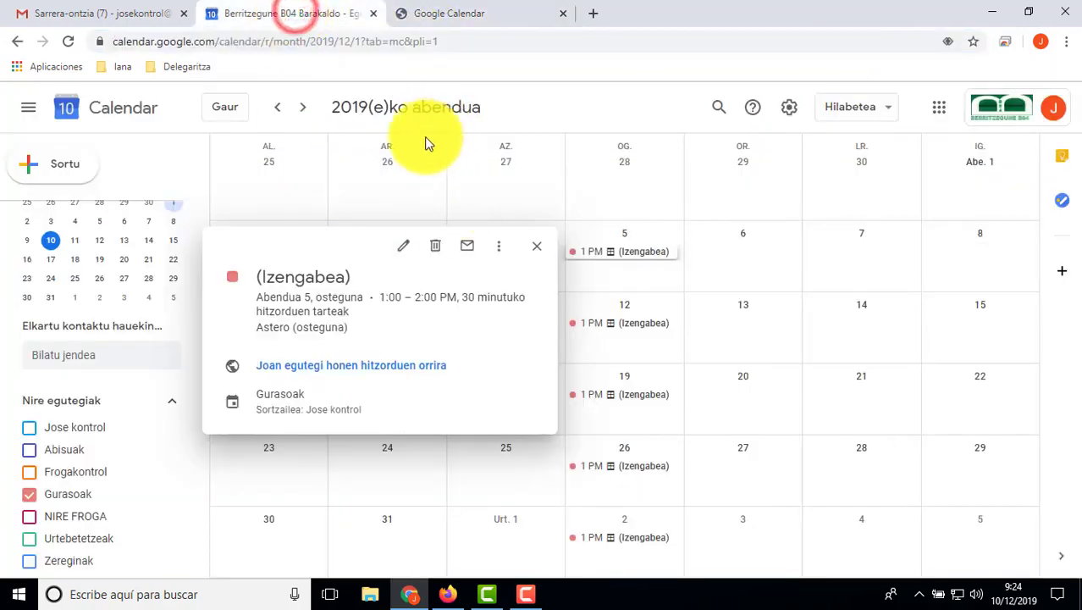
click(540, 252)
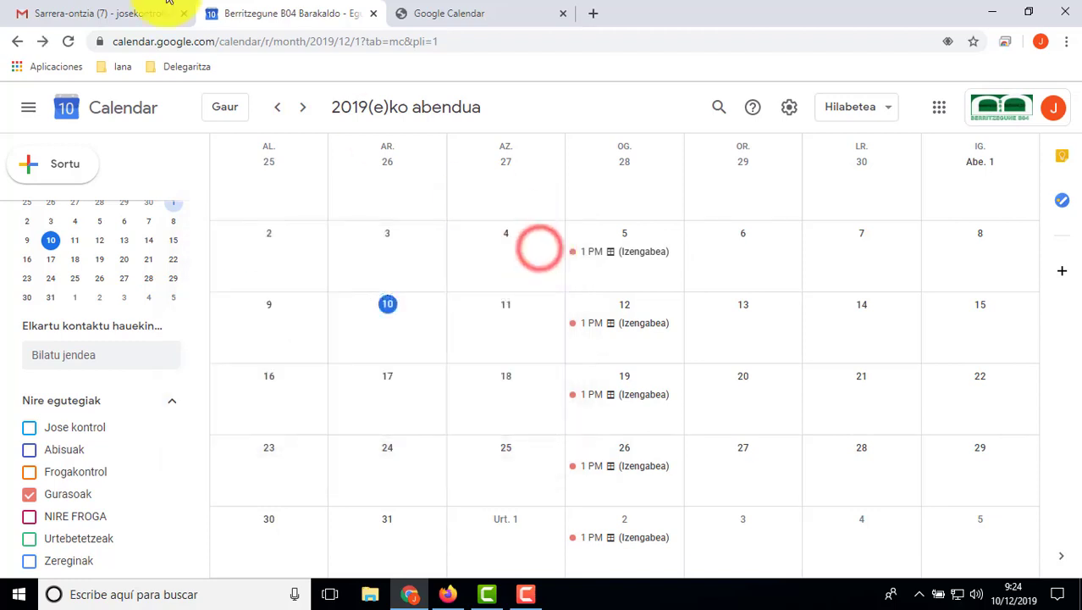
Step: In Gmail, dismiss the notifications prompt and start a new message to the student's email address
click(108, 14)
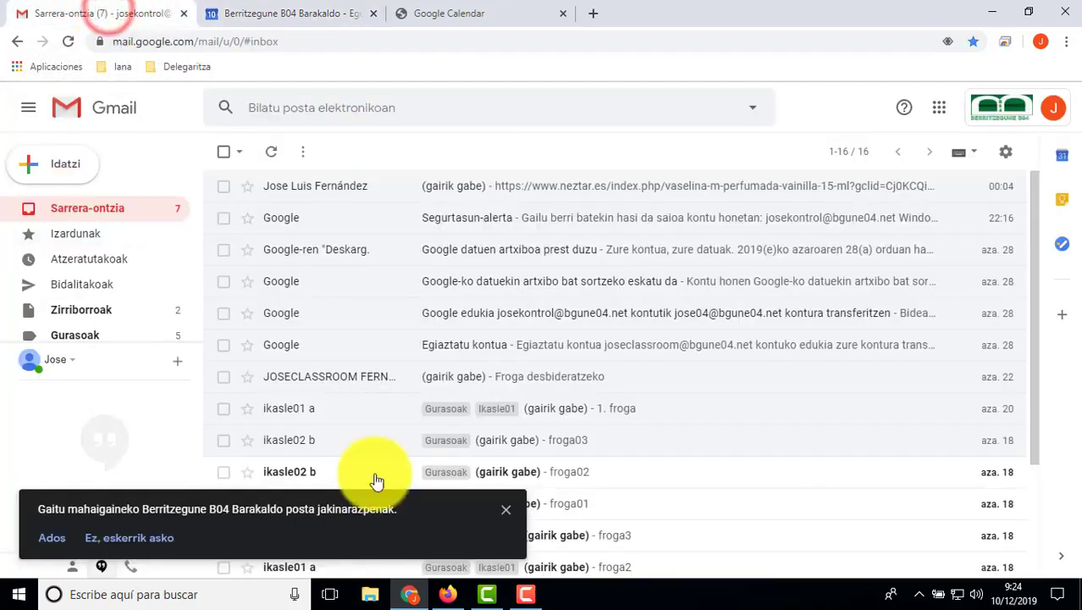
click(506, 509)
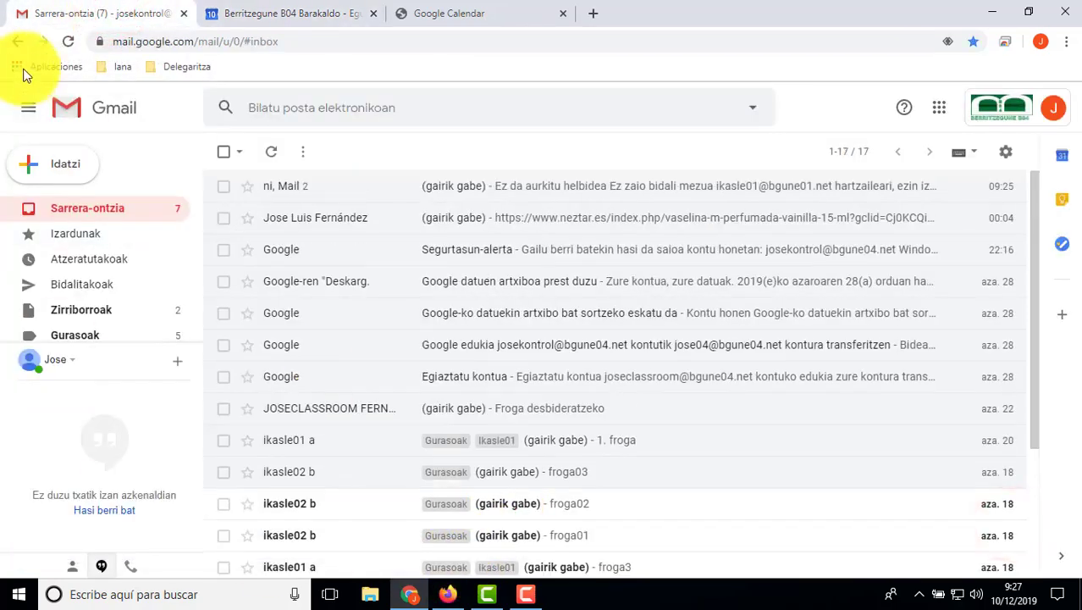
click(70, 165)
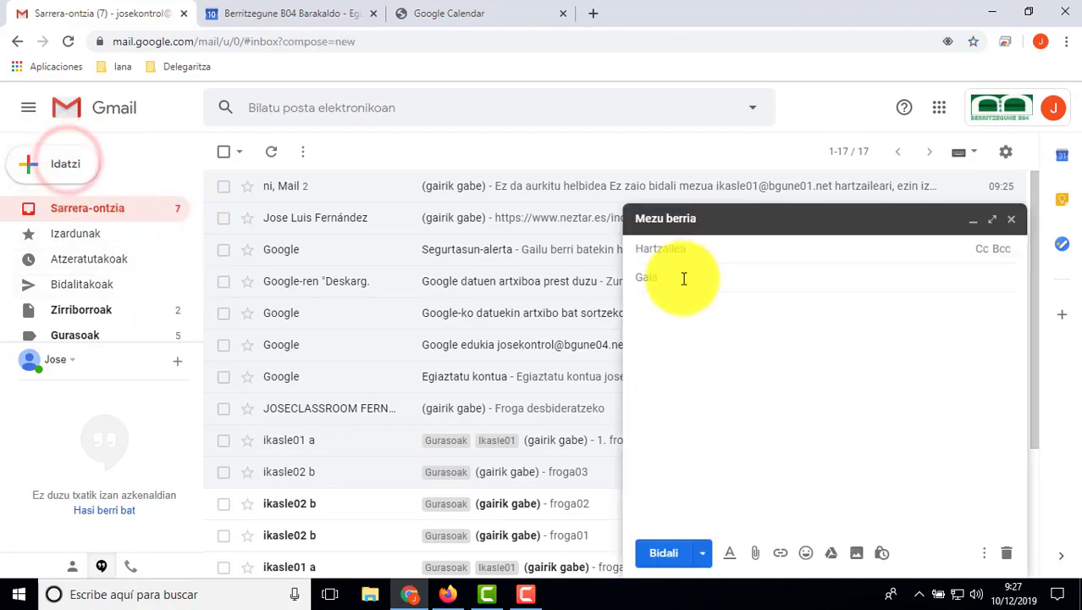
click(703, 248)
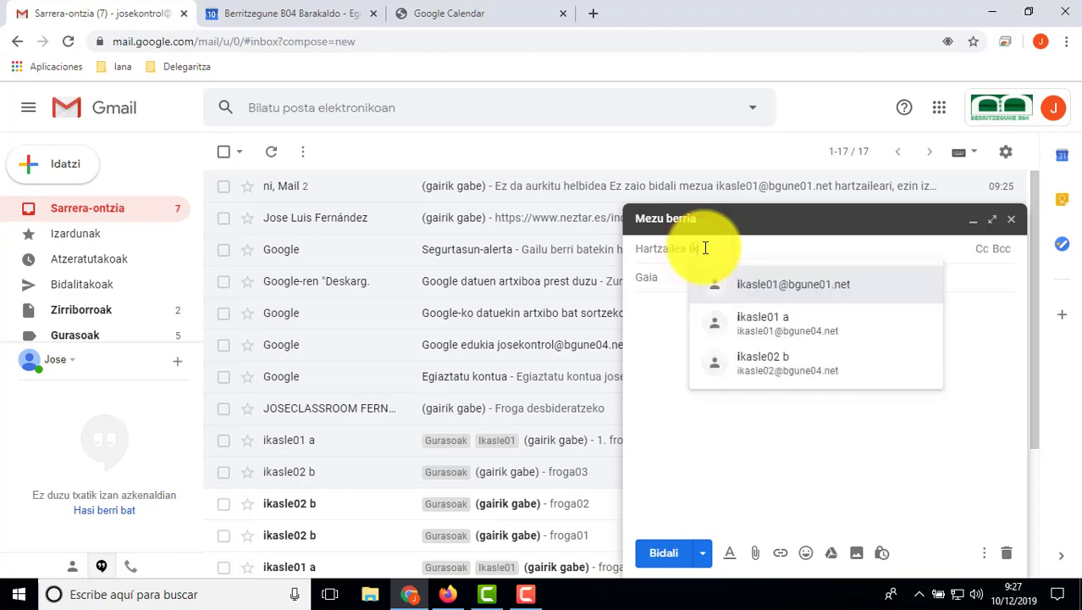
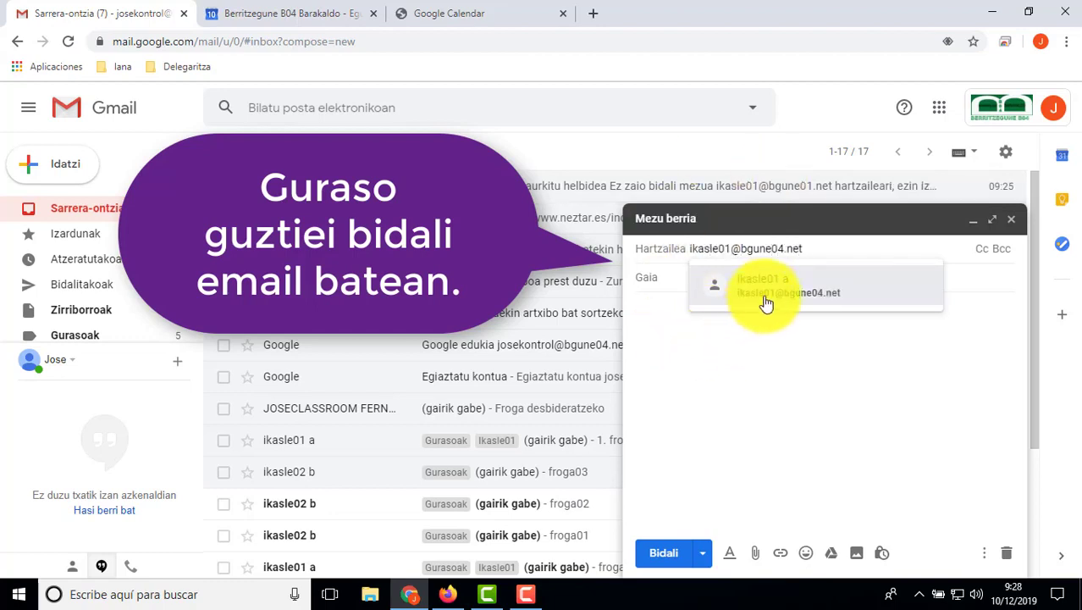
click(764, 296)
click(696, 317)
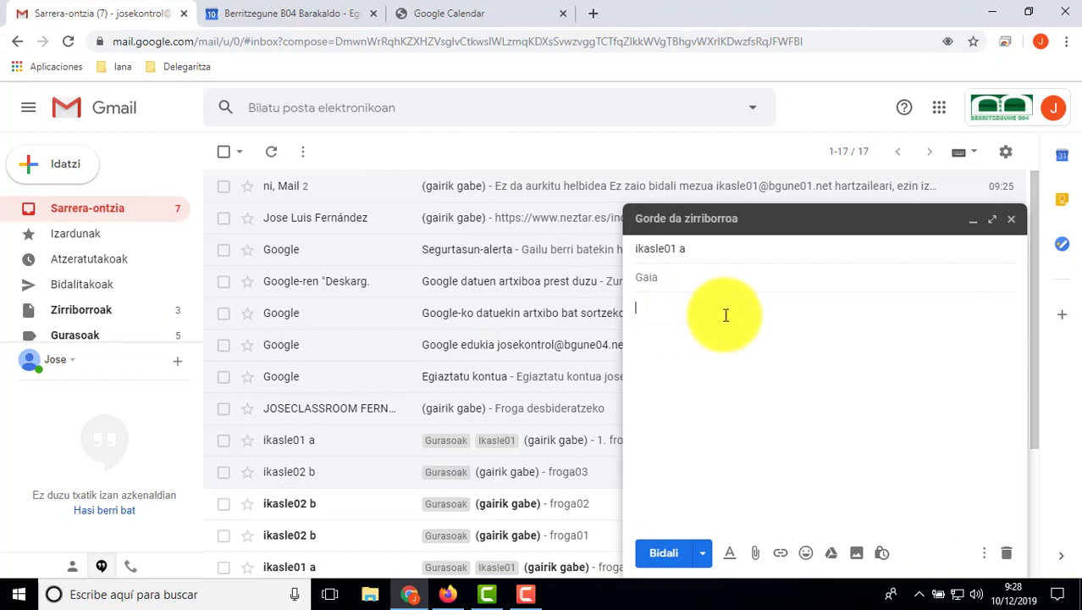
Step: Paste the booking page link into the email body and add a new line after it
right_click(657, 330)
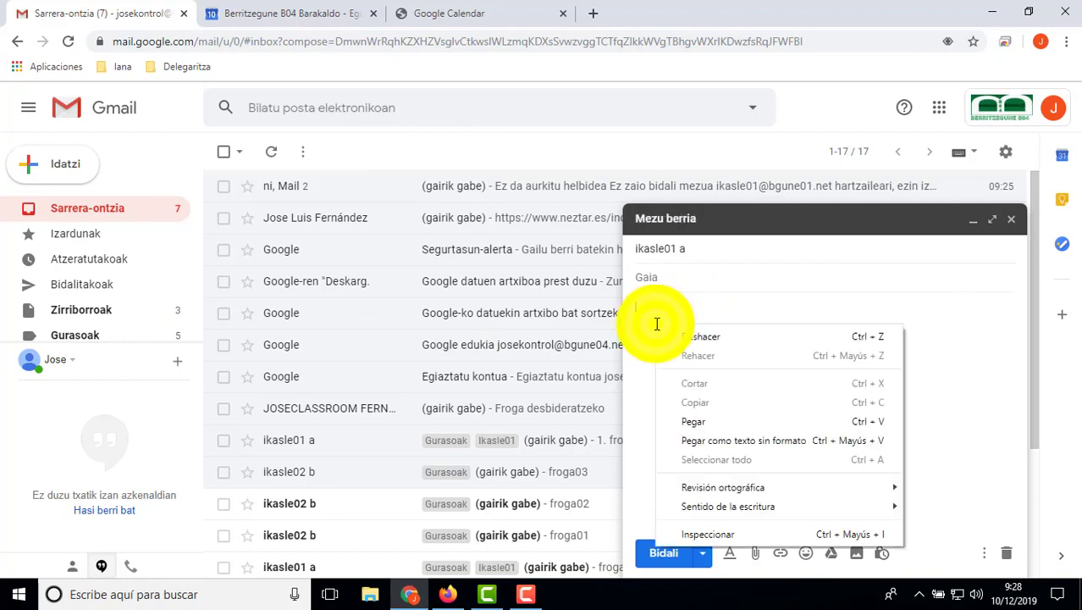
click(702, 418)
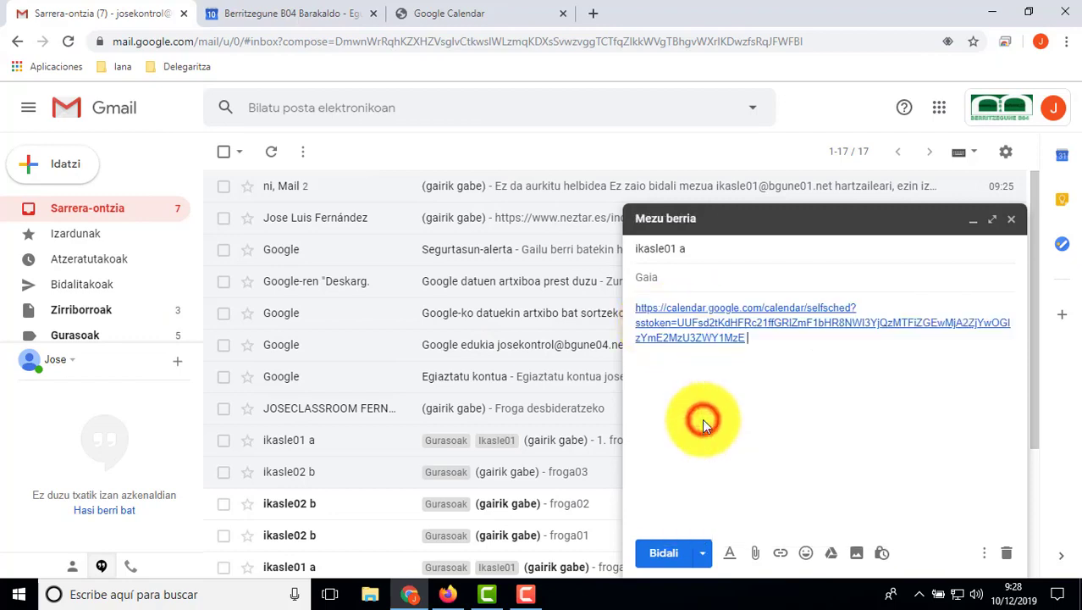
click(777, 338)
key(Return)
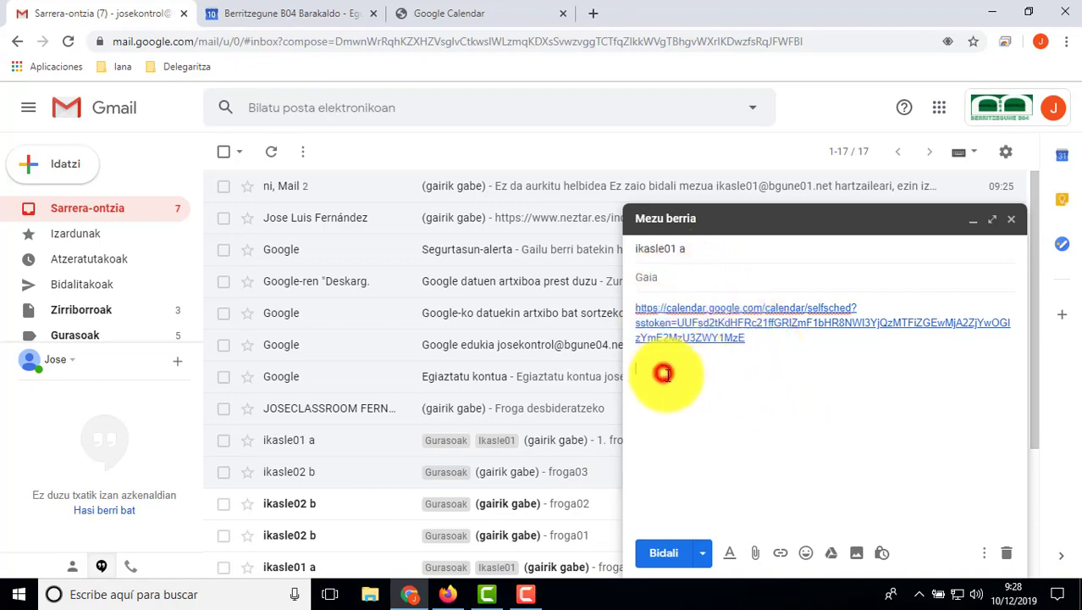
Step: Send the email and dismiss the 'Bidali da mezua' sent notice
click(664, 553)
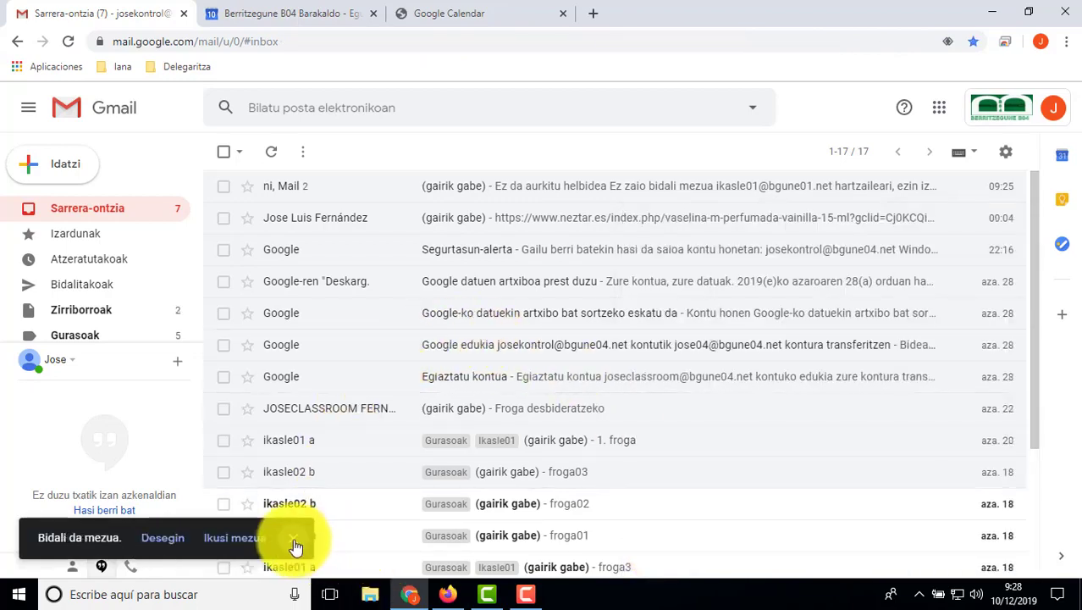
click(294, 544)
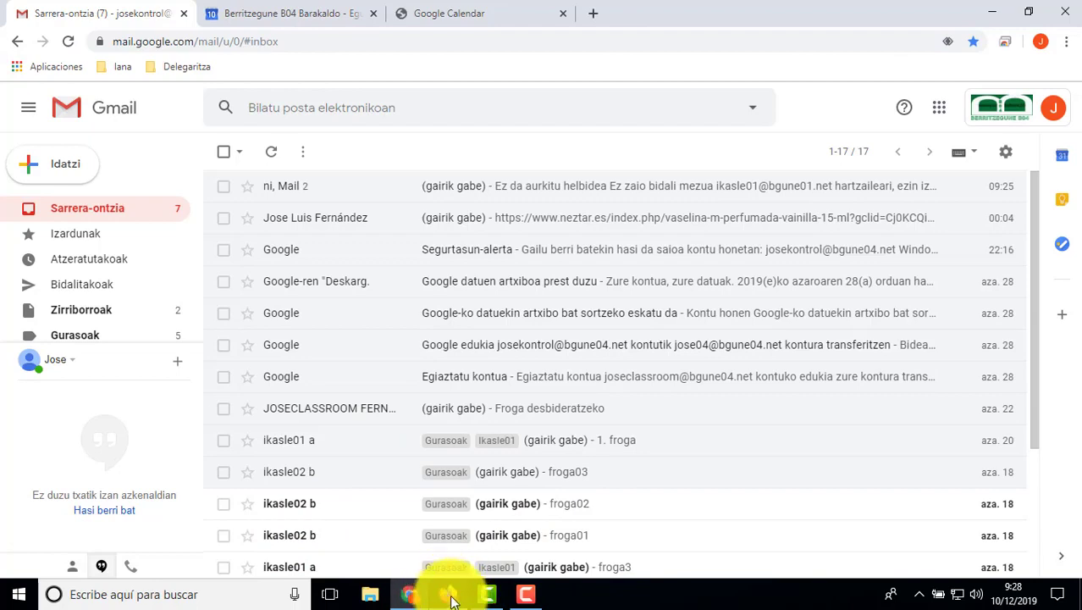
mouse_move(445, 603)
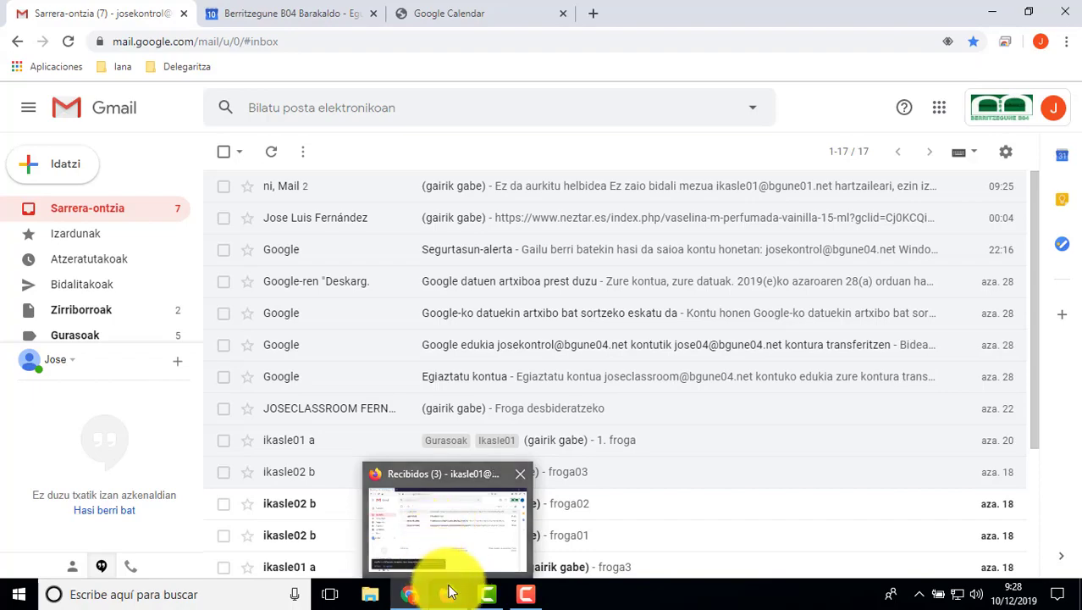
Step: In the student's Firefox inbox, open the '(sin asunto)' email and follow its calendar booking link
click(448, 595)
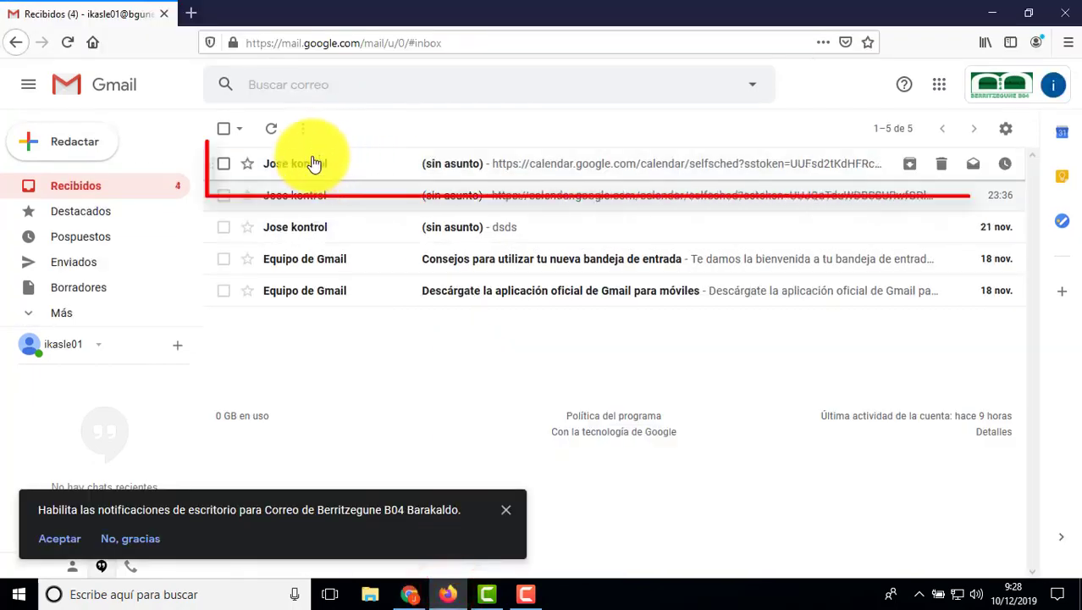
click(502, 512)
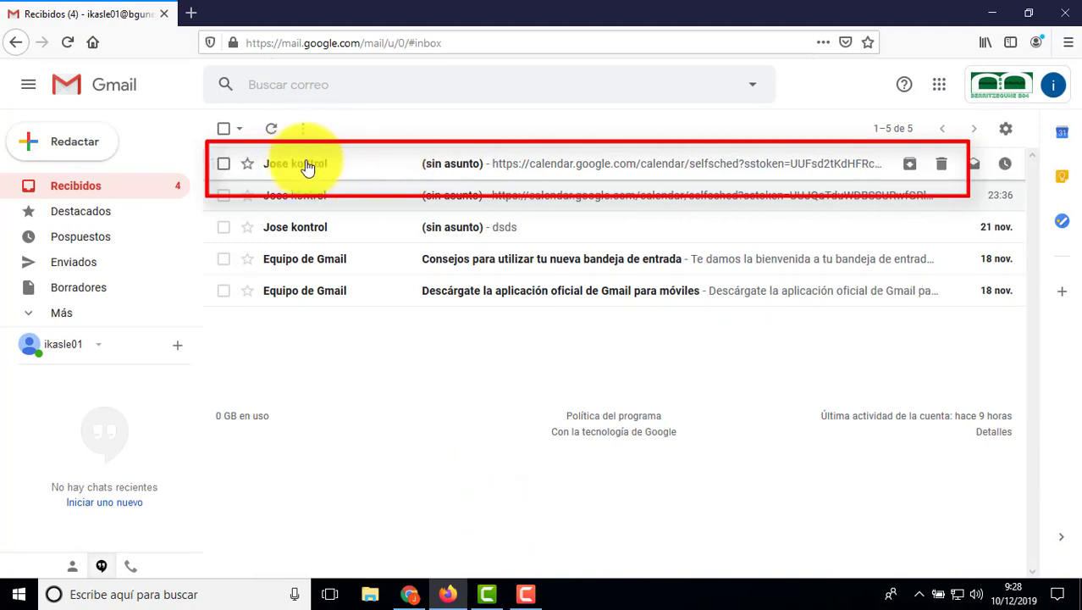
click(497, 167)
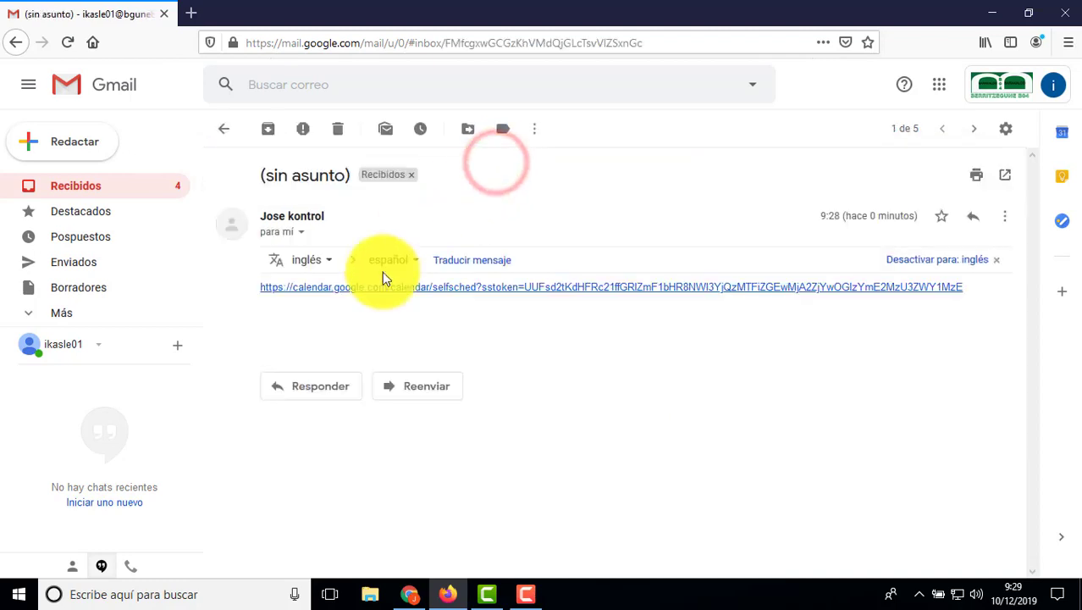
click(475, 293)
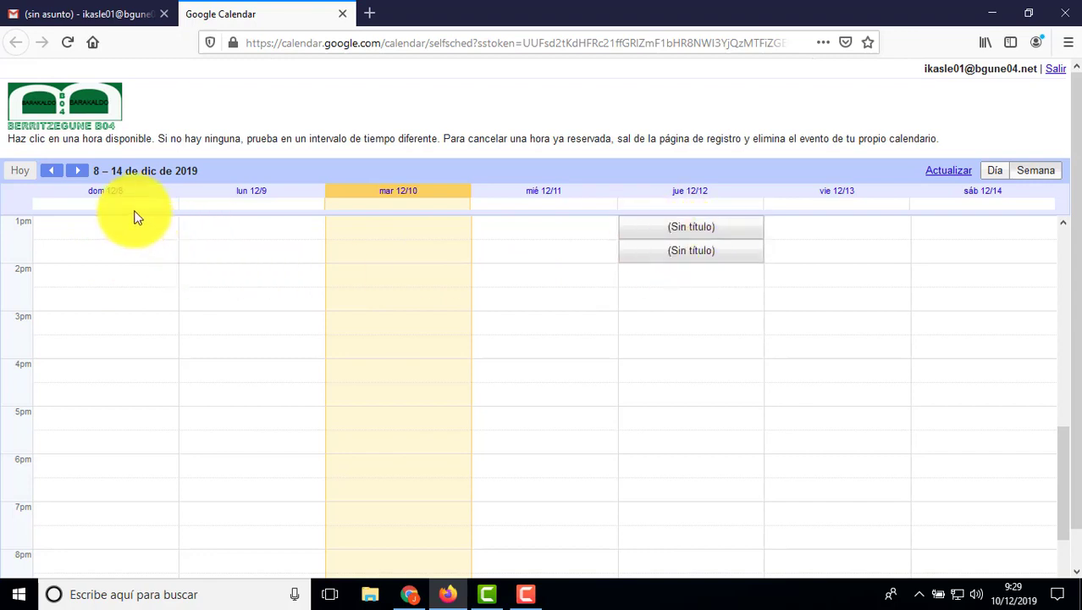
Step: Browse ahead to 22–28 December and back, then pick Thursday 12 December's 1:30pm slot
click(80, 178)
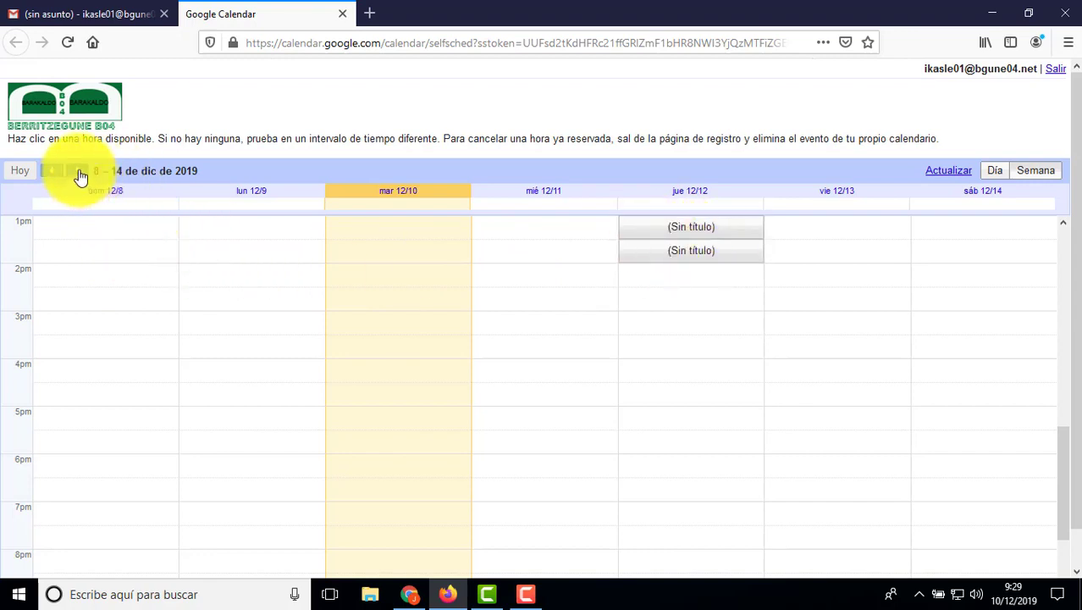
click(78, 172)
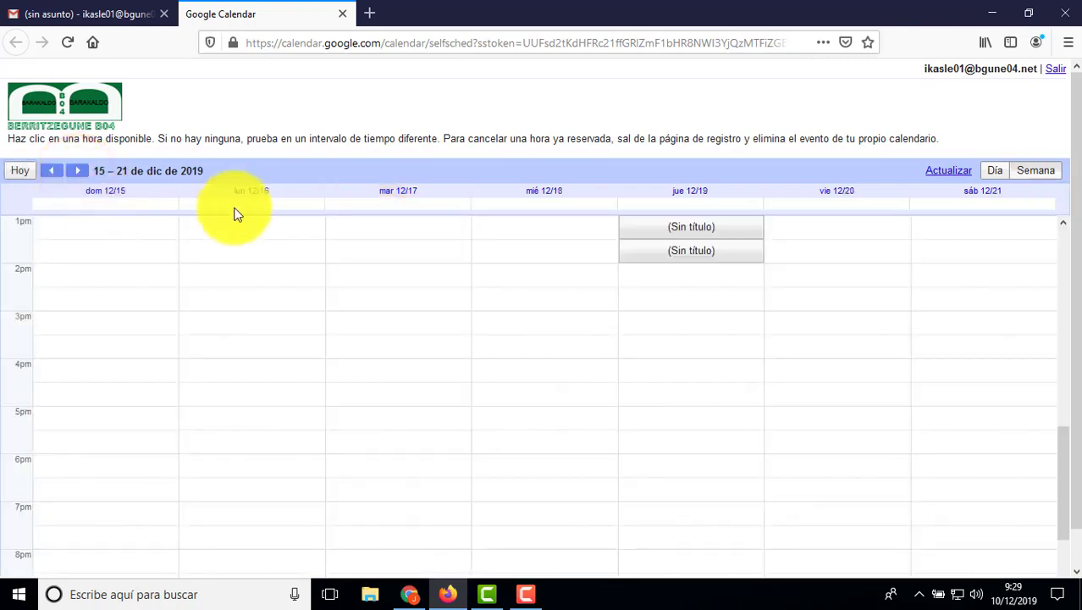
click(77, 176)
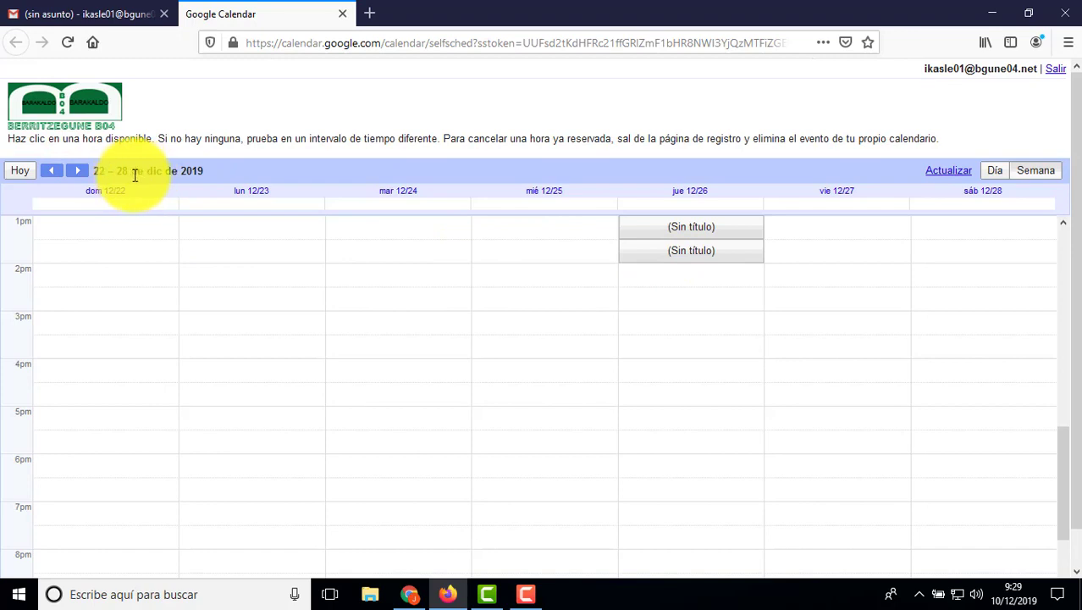
click(52, 172)
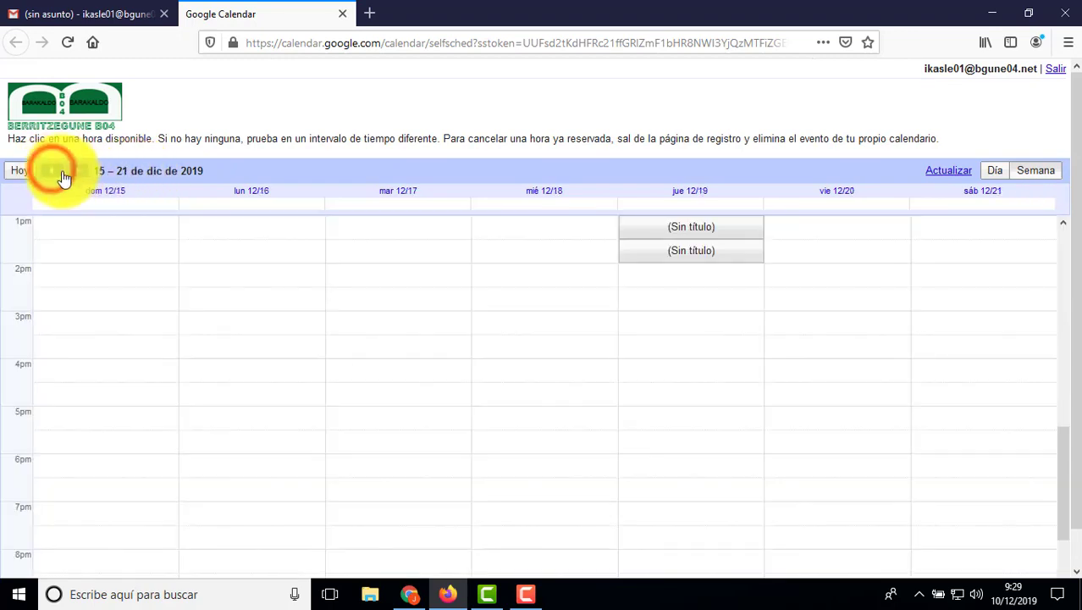
click(52, 172)
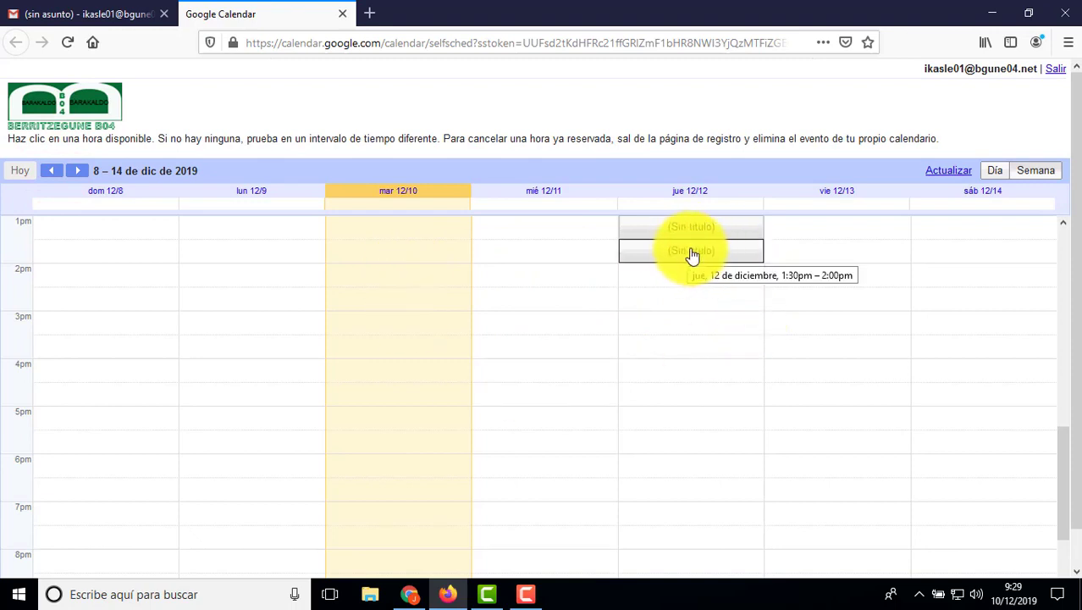
click(692, 257)
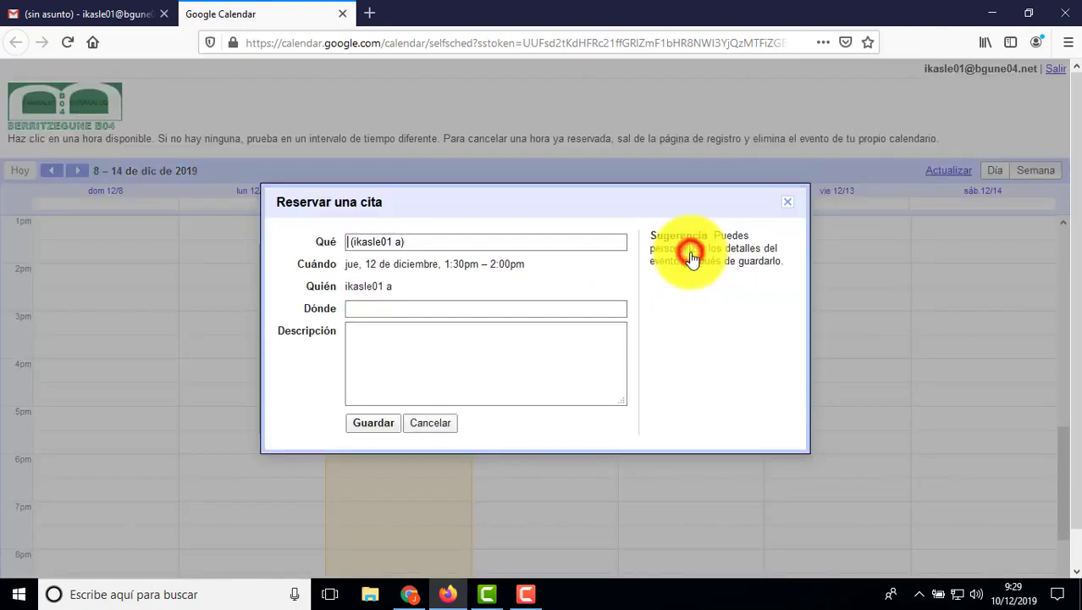
Step: Fill in the booking form with the description 'Matematikari buruz hitz egin'
click(416, 242)
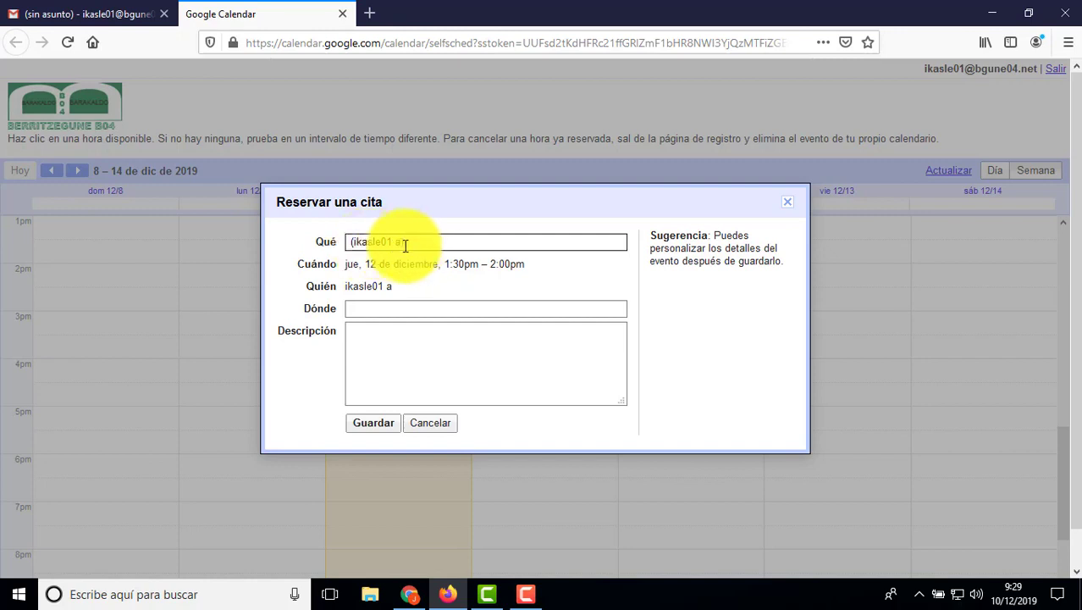
click(386, 326)
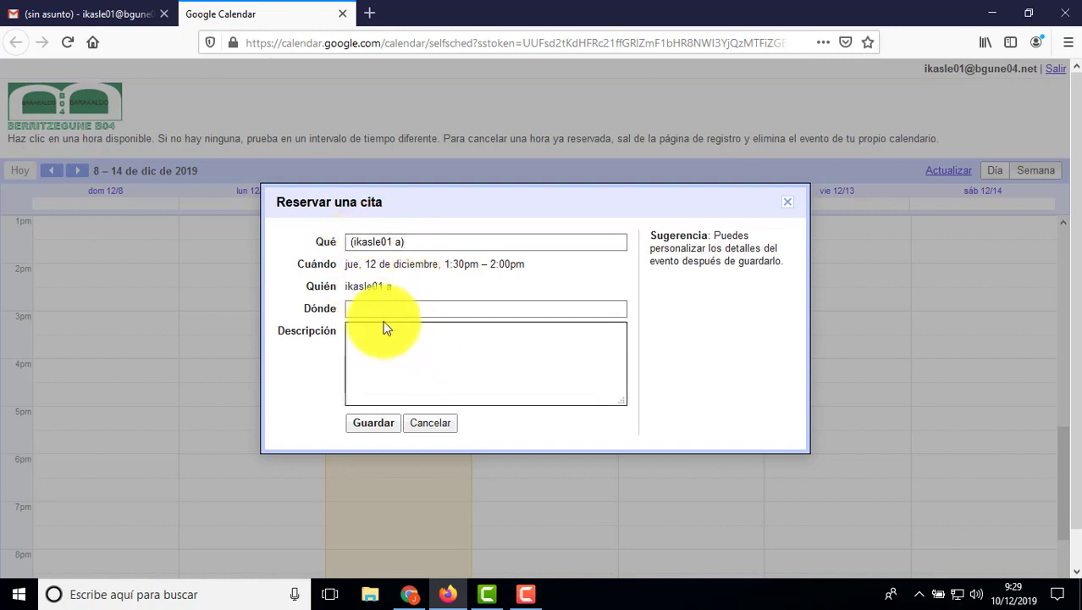
click(368, 308)
click(368, 308)
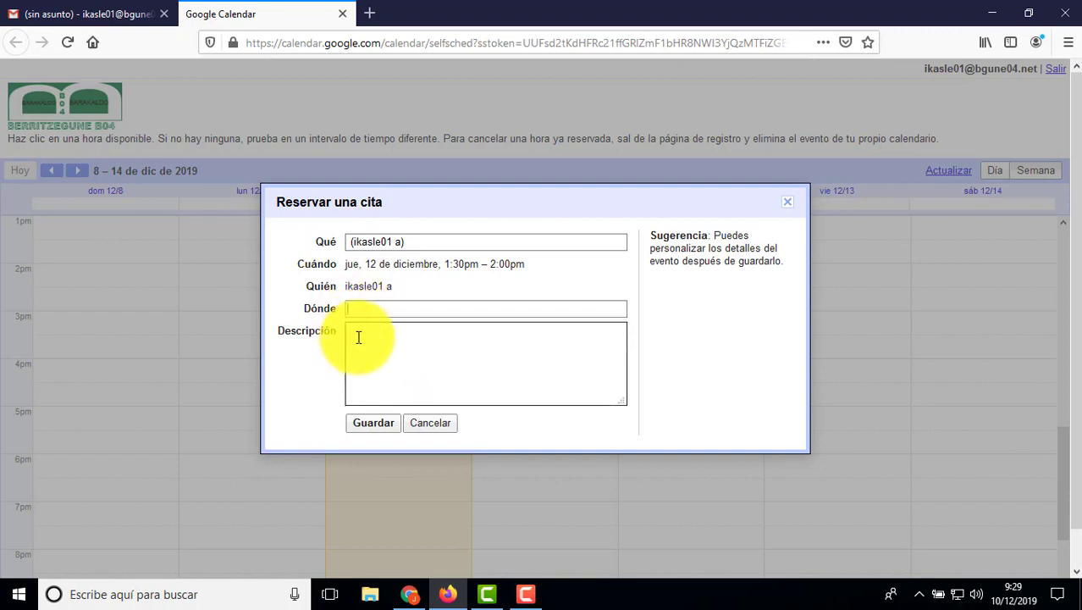
click(358, 337)
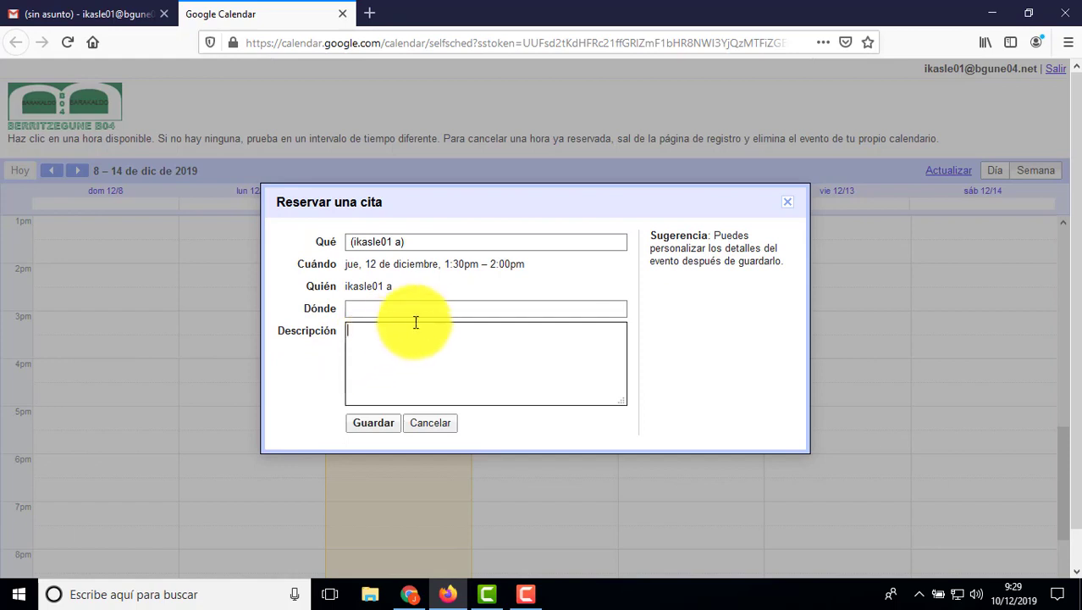
click(466, 304)
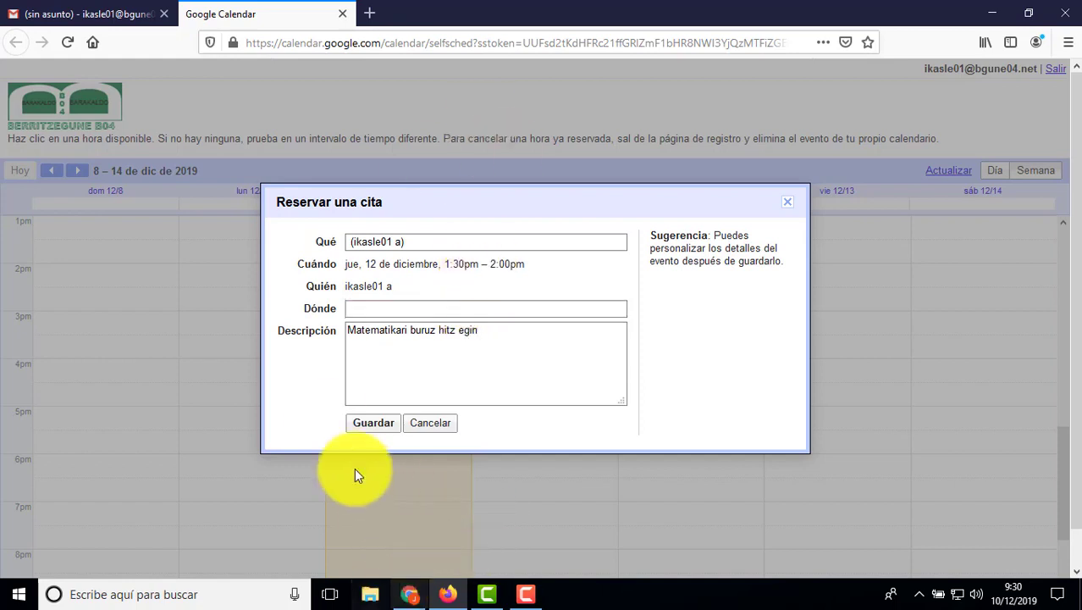
Step: Save the 1:30–2:00pm booking, close the confirmation, and bring up the teacher's Chrome window
click(371, 425)
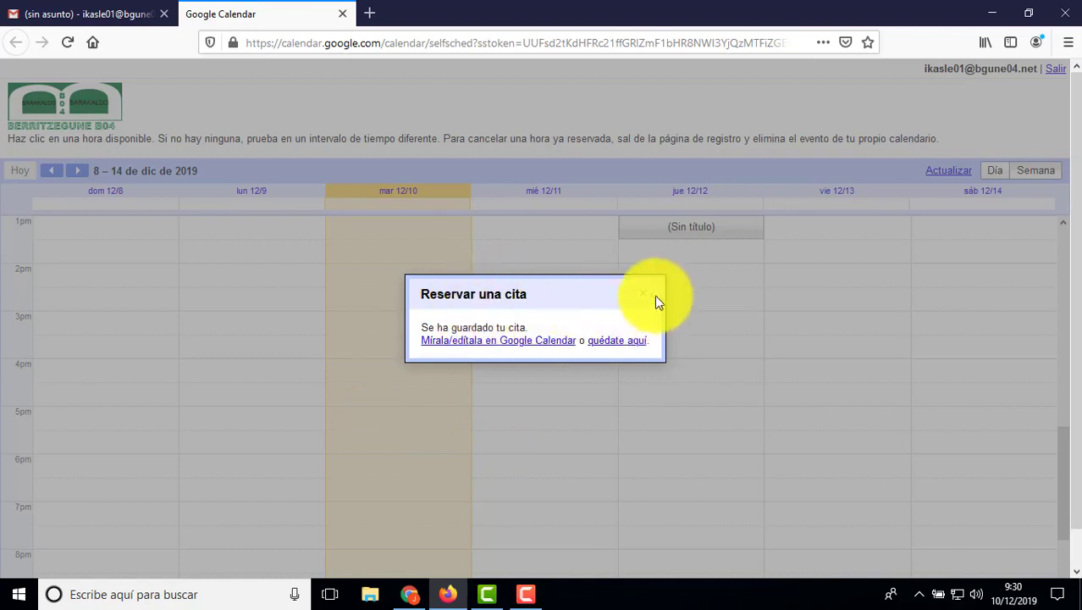
click(647, 293)
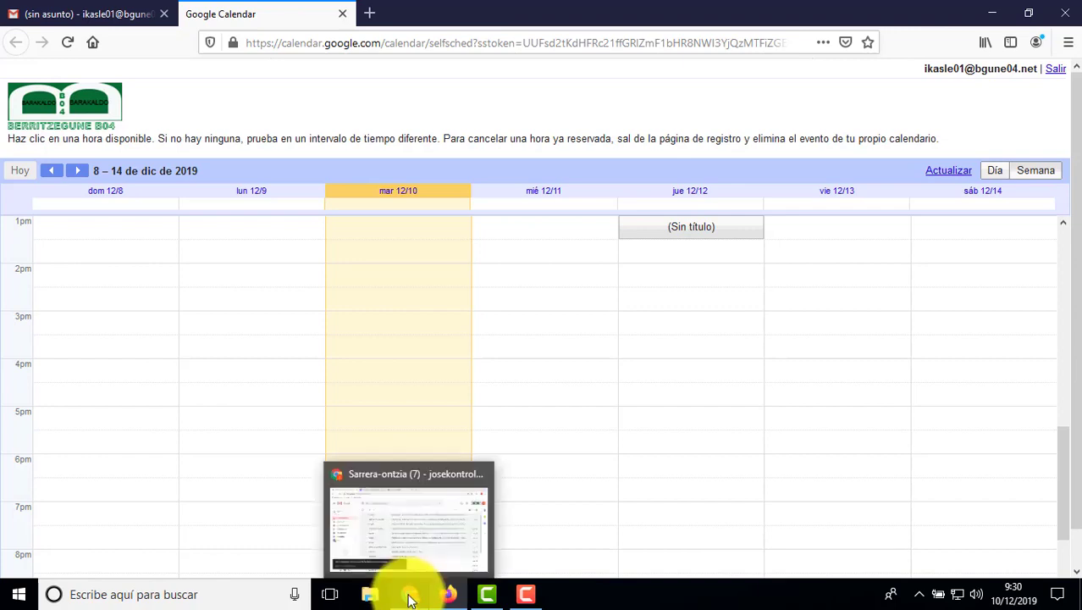
click(410, 595)
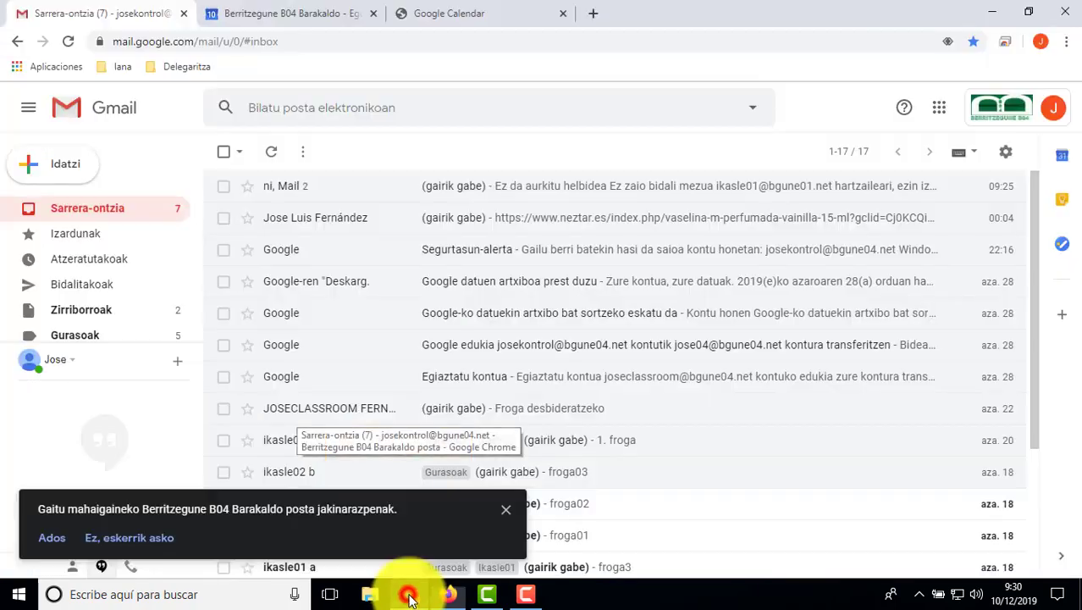
Step: In the teacher's Berritzegune calendar, inspect the student's 1:30 PM booking on 12 December
click(505, 508)
click(306, 16)
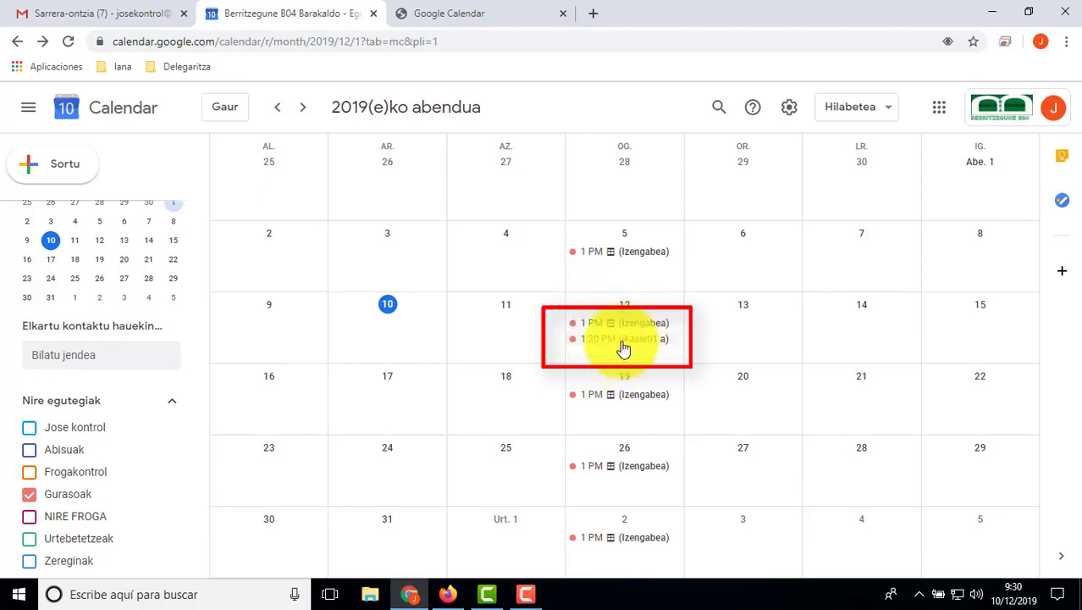
click(623, 340)
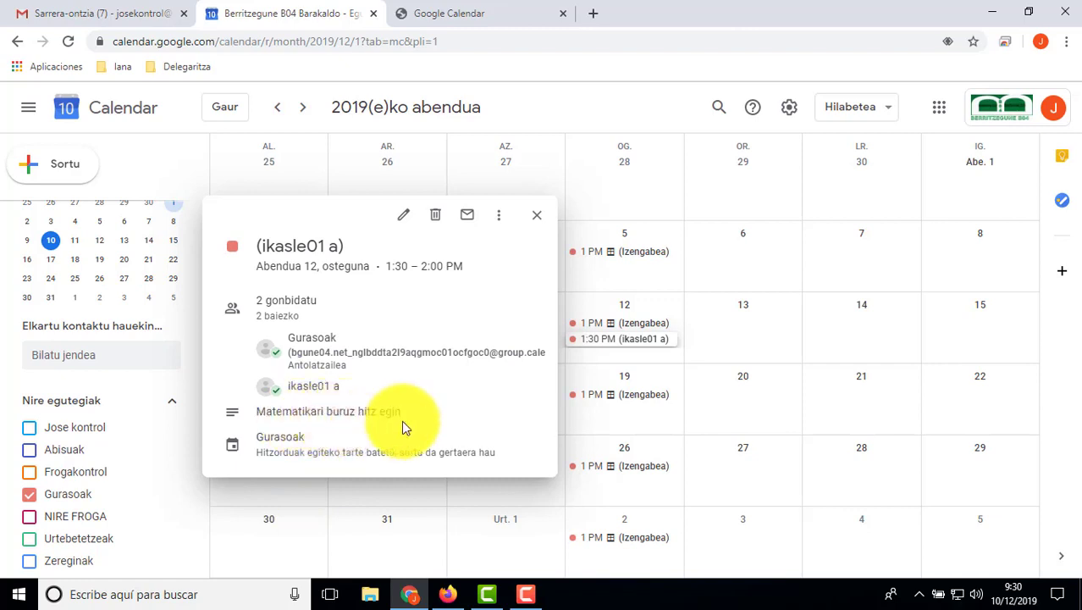
click(535, 215)
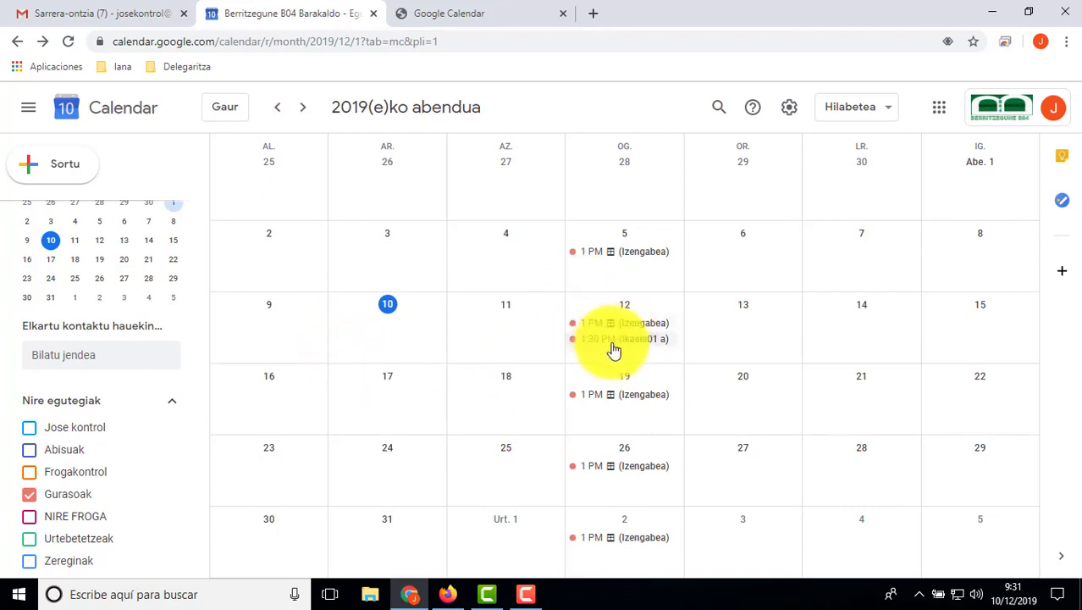
click(116, 15)
click(238, 13)
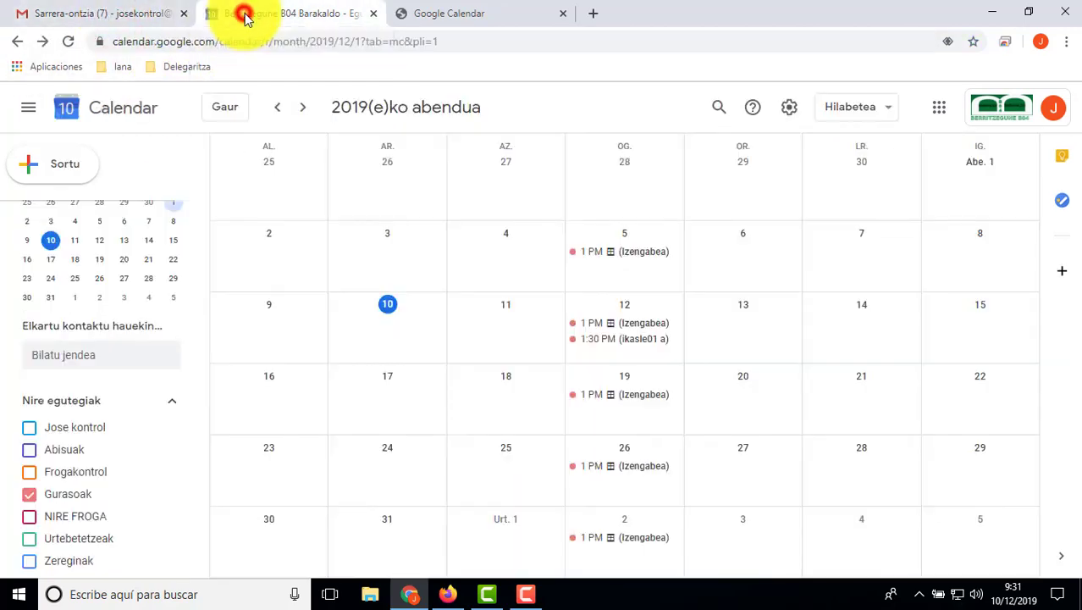